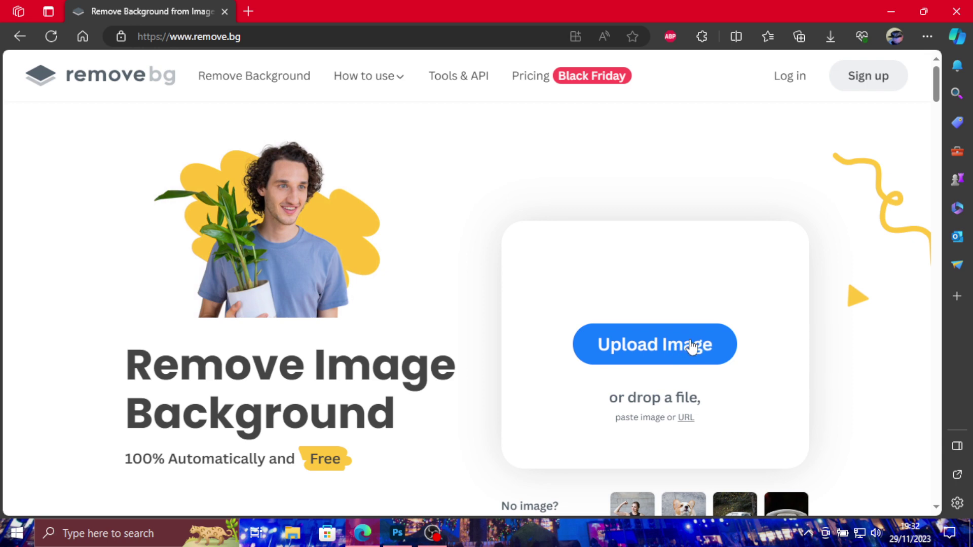
Upload the portrait x3a7qbiaaaaaachuw5u6vzq7cy from the Pictures folder to have its background removed
{"action": "left_click", "coordinate": [664, 354]}
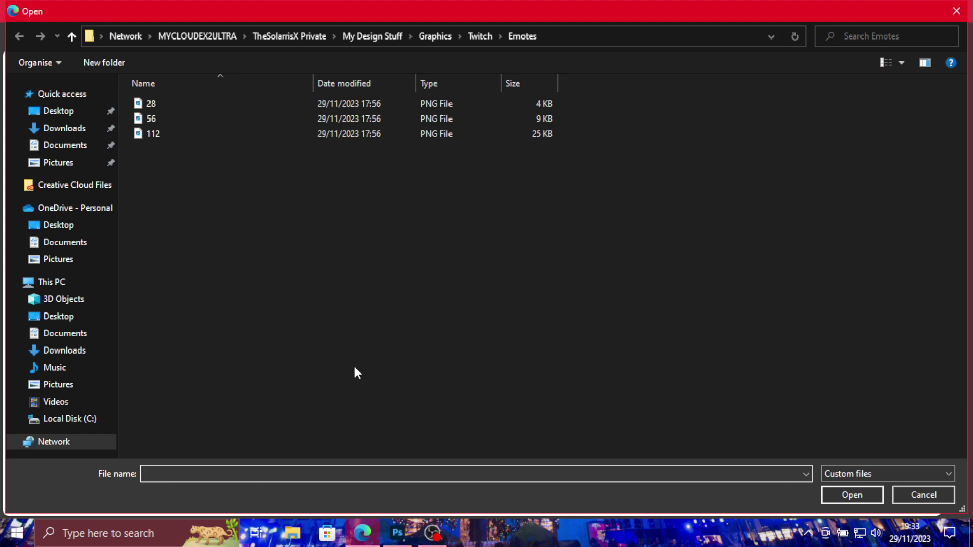
{"action": "left_click", "coordinate": [89, 386]}
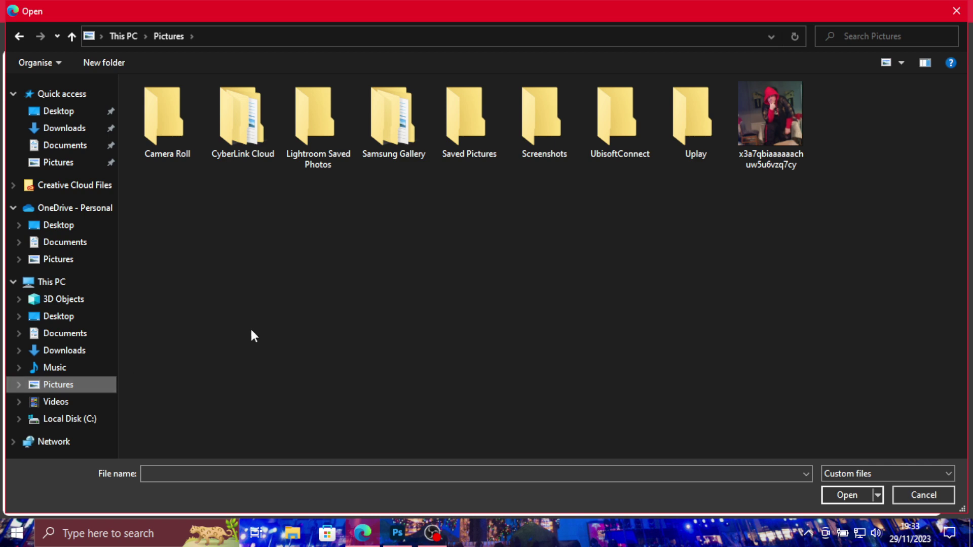
{"action": "double_click", "coordinate": [784, 129]}
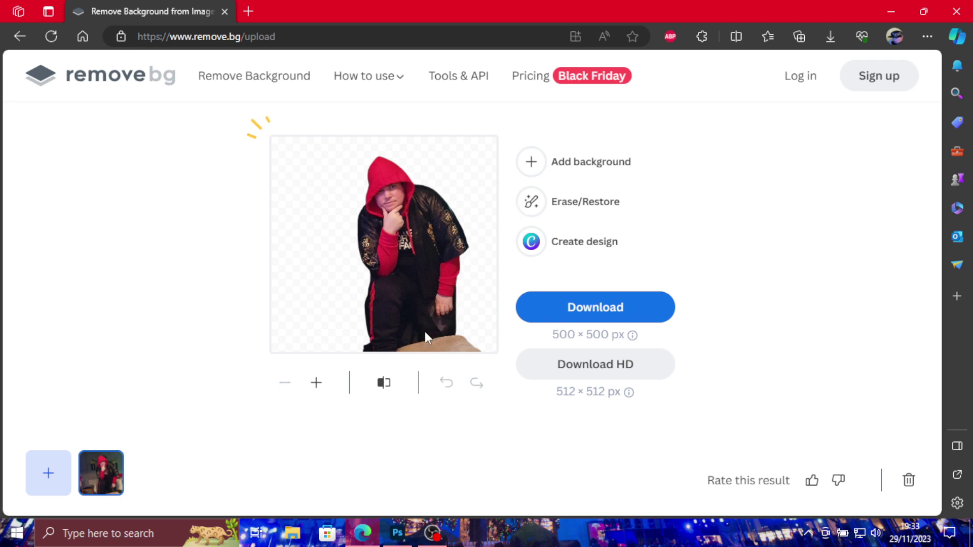
Restore a patch of the original background beside the hood with the Magic Brush
{"action": "left_click", "coordinate": [538, 207]}
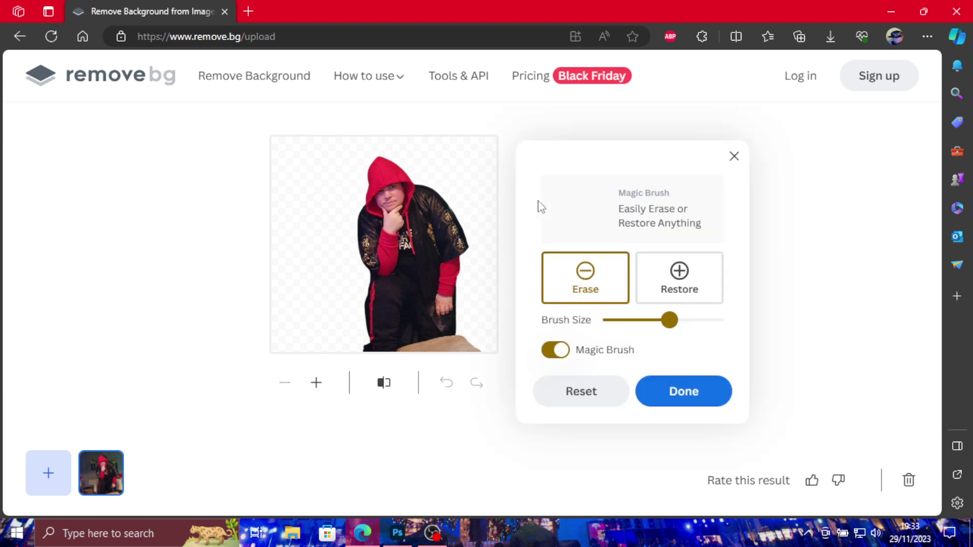
{"action": "left_click", "coordinate": [670, 280]}
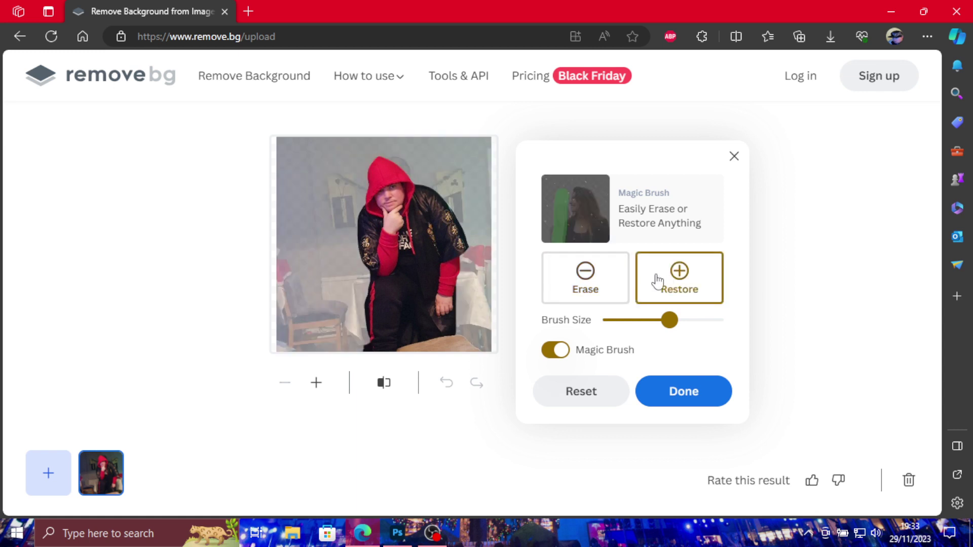
{"action": "left_click", "coordinate": [454, 176]}
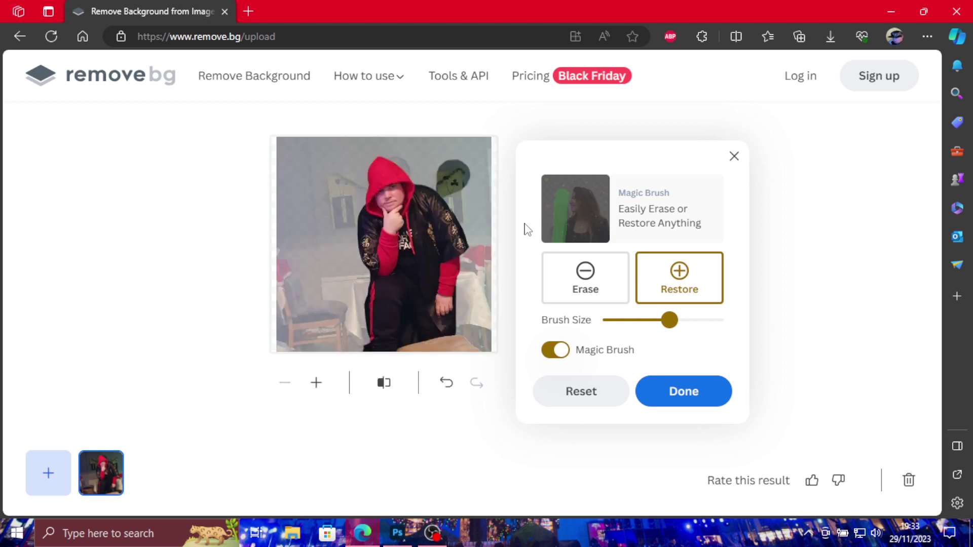
Erase the restored background patch beside the hood and shoulder with the Magic Brush
{"action": "left_click", "coordinate": [566, 284]}
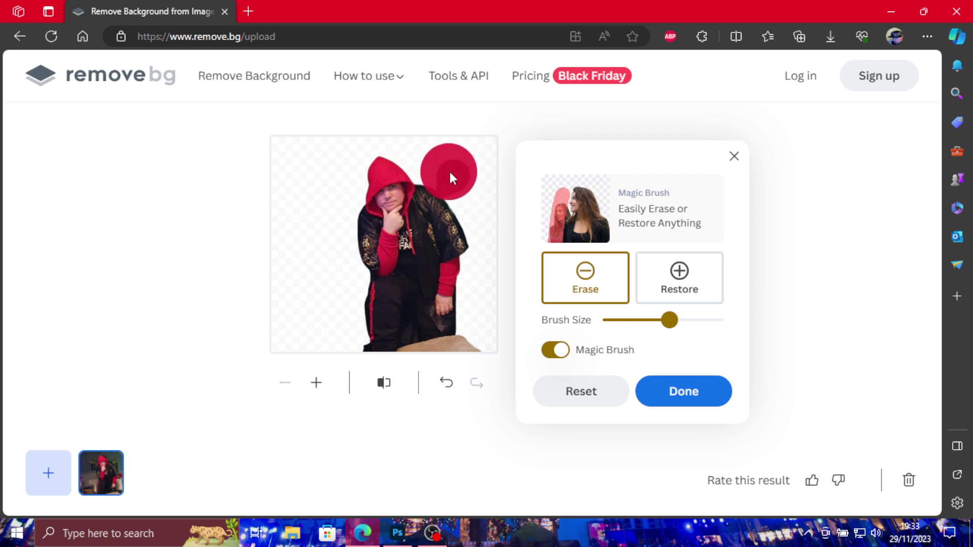
{"action": "left_click", "coordinate": [449, 172]}
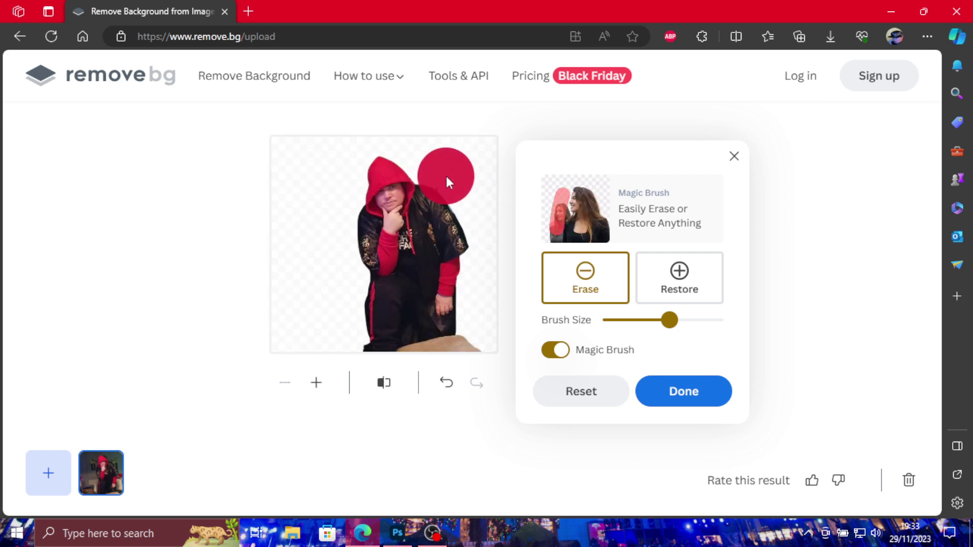
{"action": "left_click", "coordinate": [448, 187]}
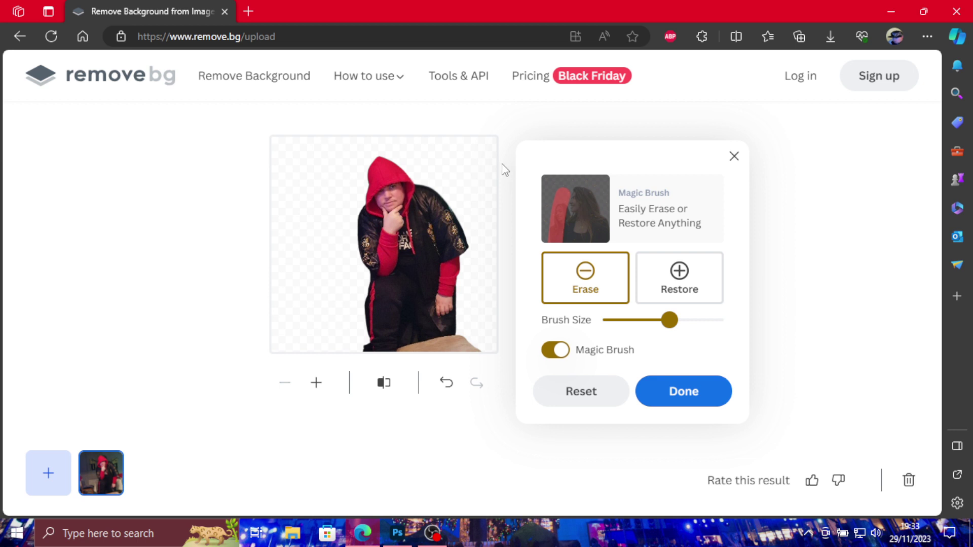
Erase the leftover tabletop below the figure's legs with the Magic Brush and finish the cutout editing
{"action": "left_click", "coordinate": [458, 347]}
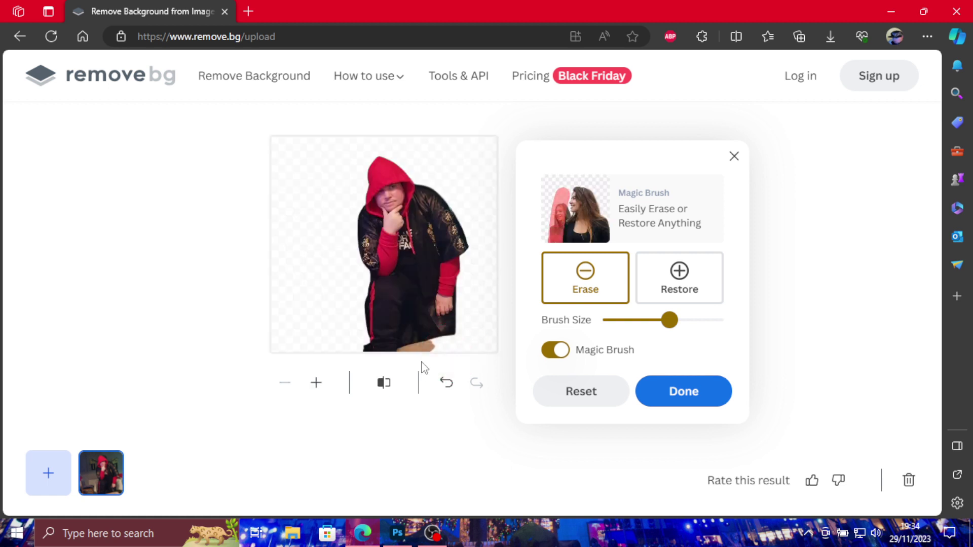
{"action": "left_click", "coordinate": [425, 347]}
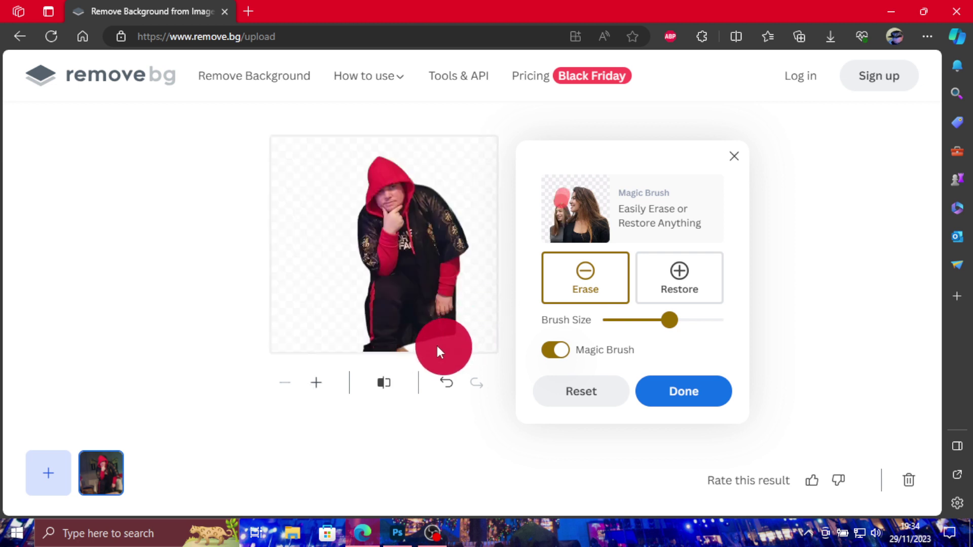
{"action": "left_click_drag", "start_coordinate": [403, 351], "coordinate": [440, 346]}
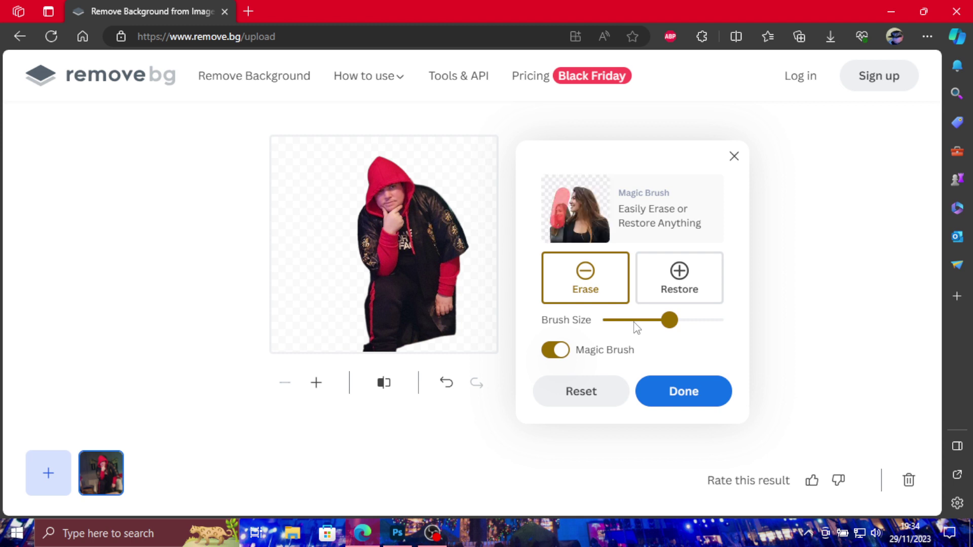
{"action": "left_click", "coordinate": [665, 392]}
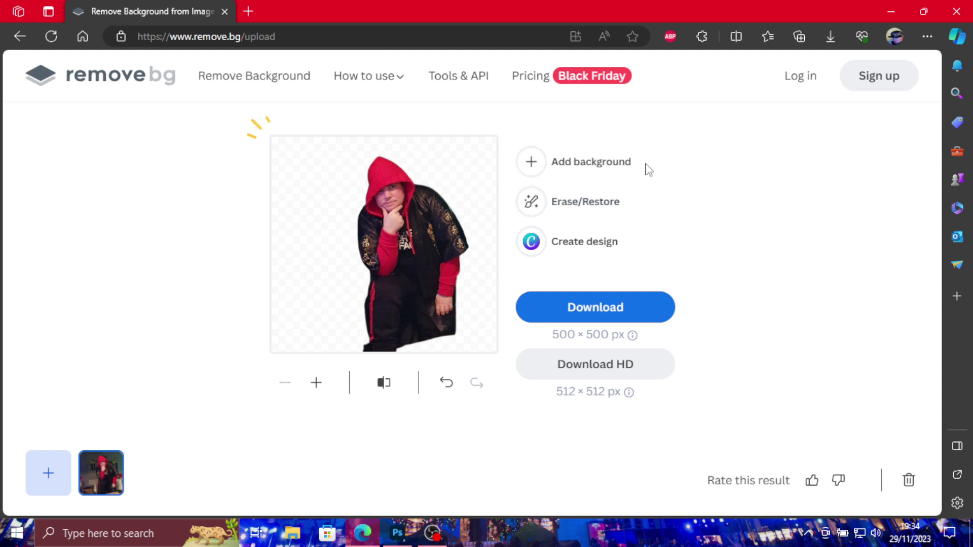
Try solid background colours behind the cutout: purple, turquoise and yellow
{"action": "left_click", "coordinate": [533, 164]}
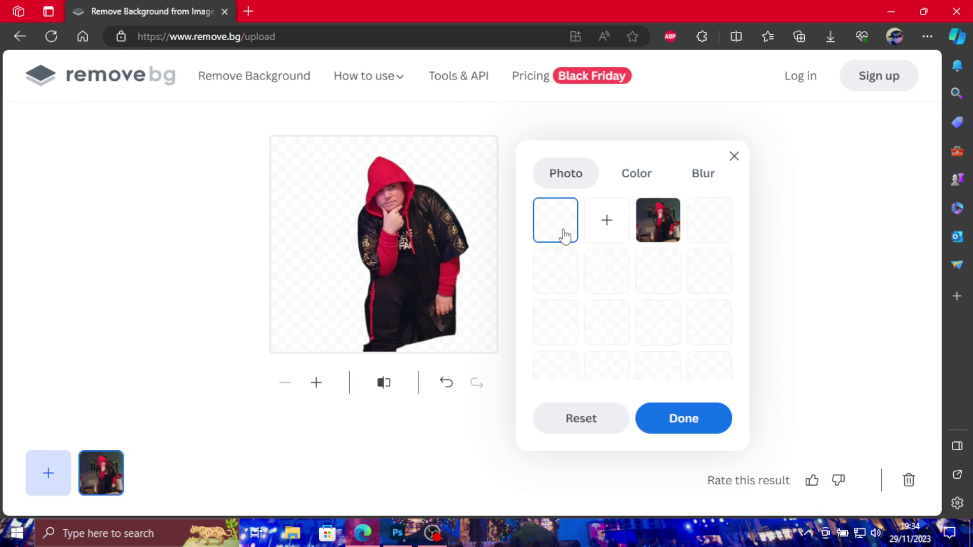
{"action": "left_click", "coordinate": [642, 166]}
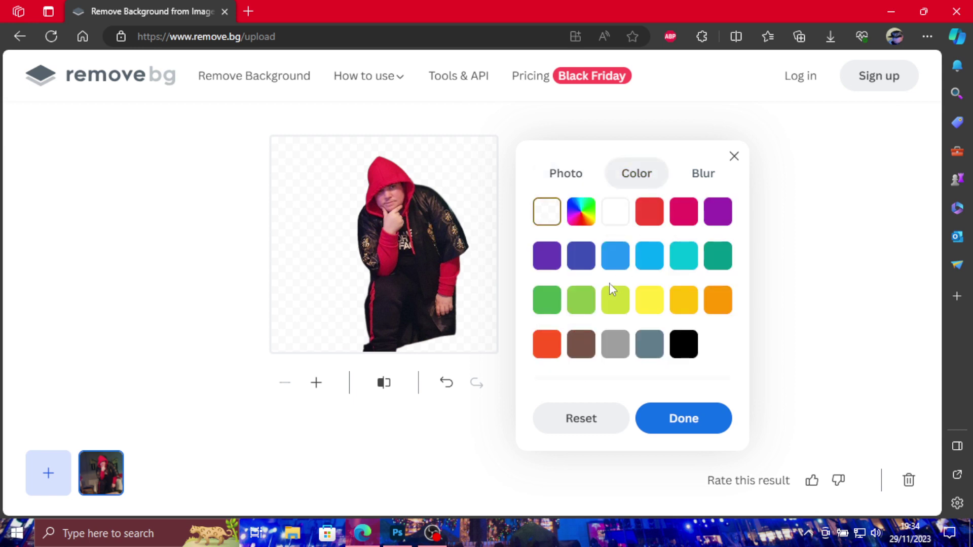
{"action": "left_click", "coordinate": [717, 214]}
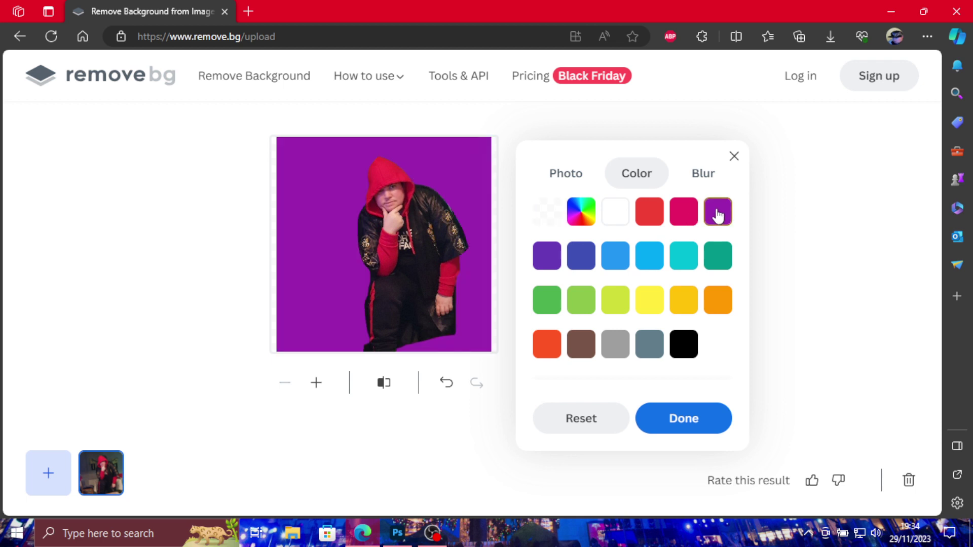
{"action": "left_click", "coordinate": [682, 264]}
{"action": "left_click", "coordinate": [653, 296]}
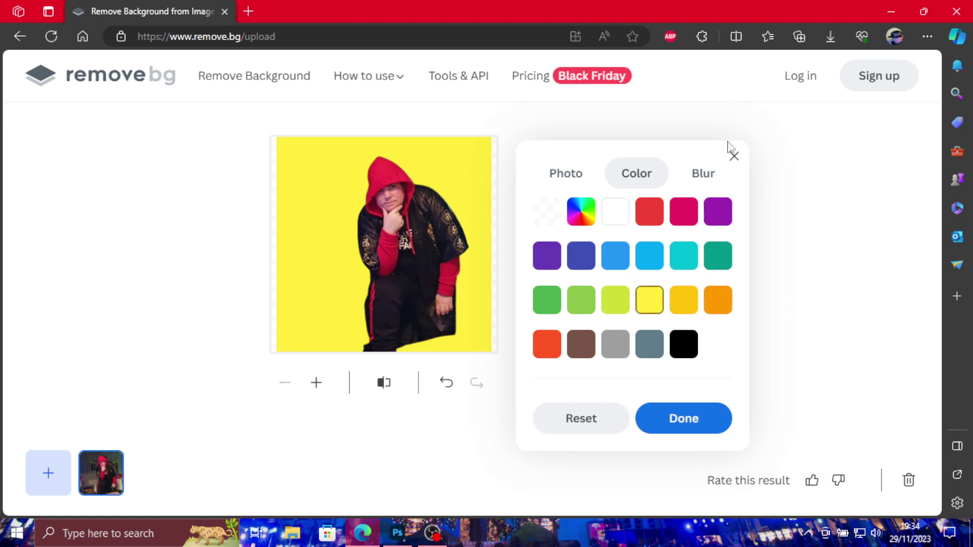
Blur the photo's original background and raise the blur amount to the maximum
{"action": "left_click", "coordinate": [707, 176]}
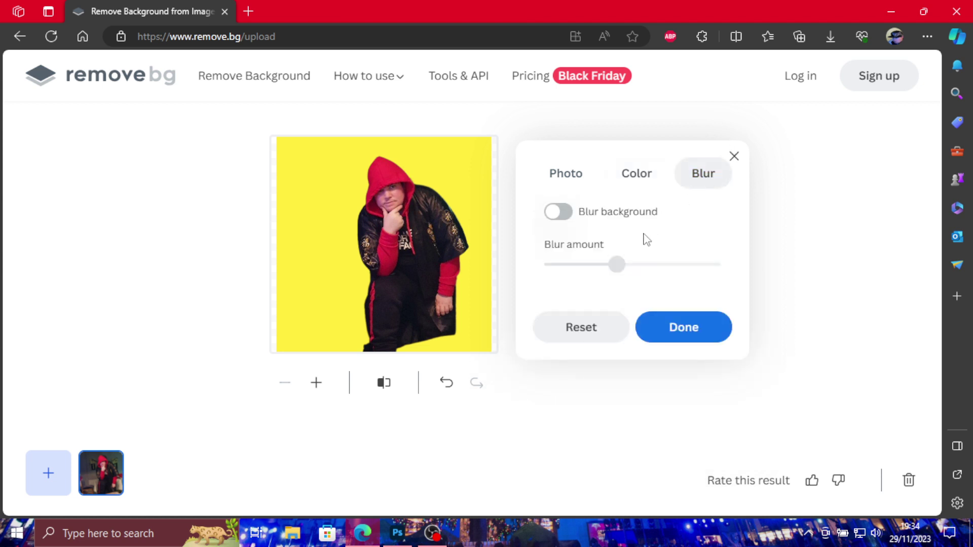
{"action": "left_click", "coordinate": [556, 211]}
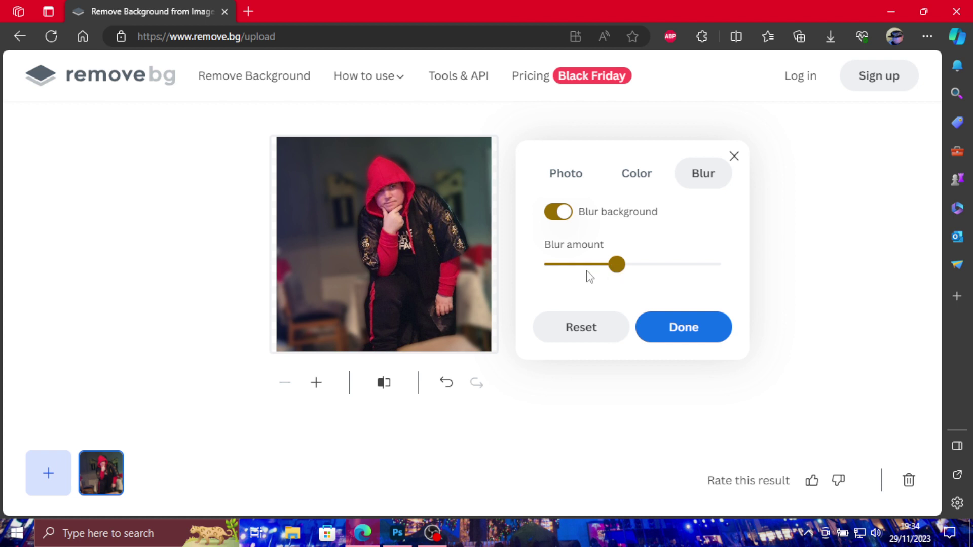
{"action": "left_click_drag", "start_coordinate": [619, 263], "coordinate": [748, 248]}
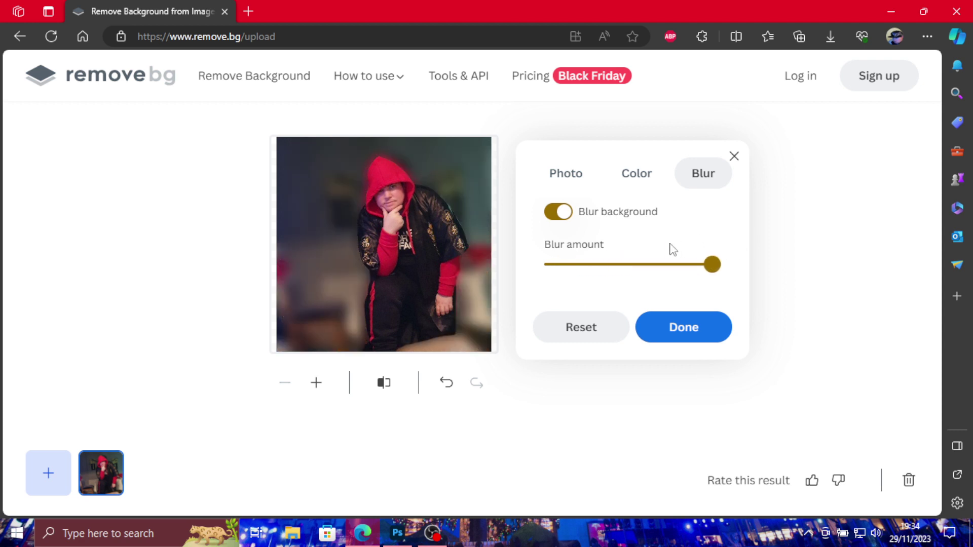
Turn off the background blur and set the background colour to transparent
{"action": "left_click", "coordinate": [559, 212]}
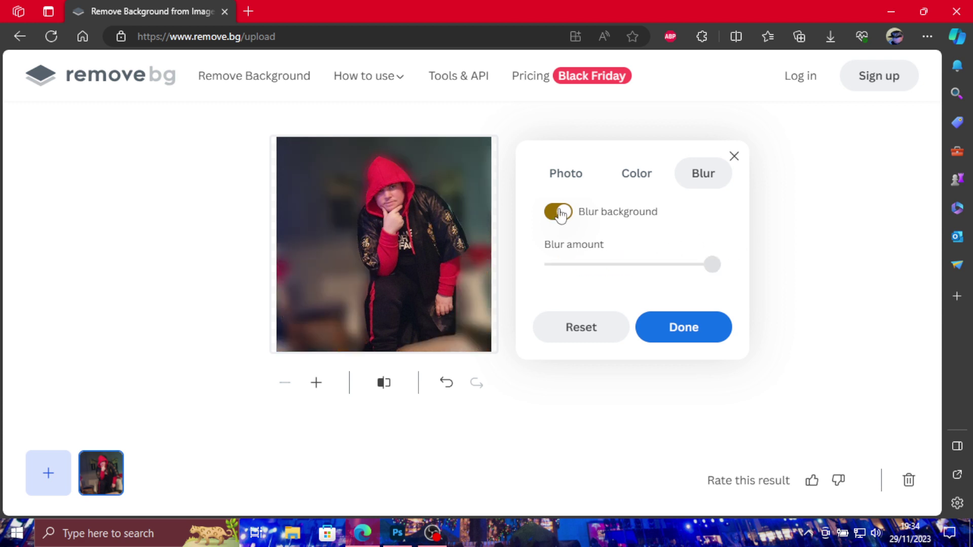
{"action": "left_click", "coordinate": [638, 189]}
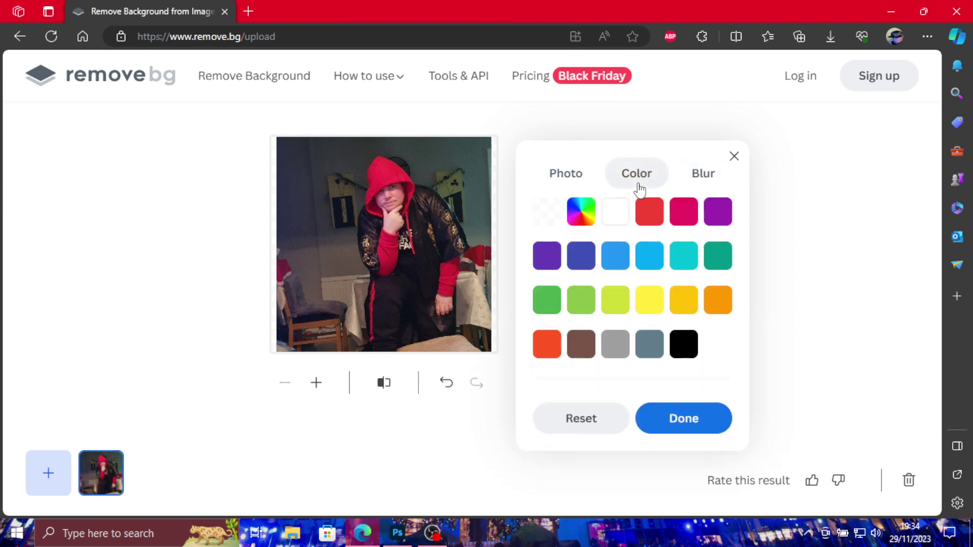
{"action": "left_click", "coordinate": [547, 215]}
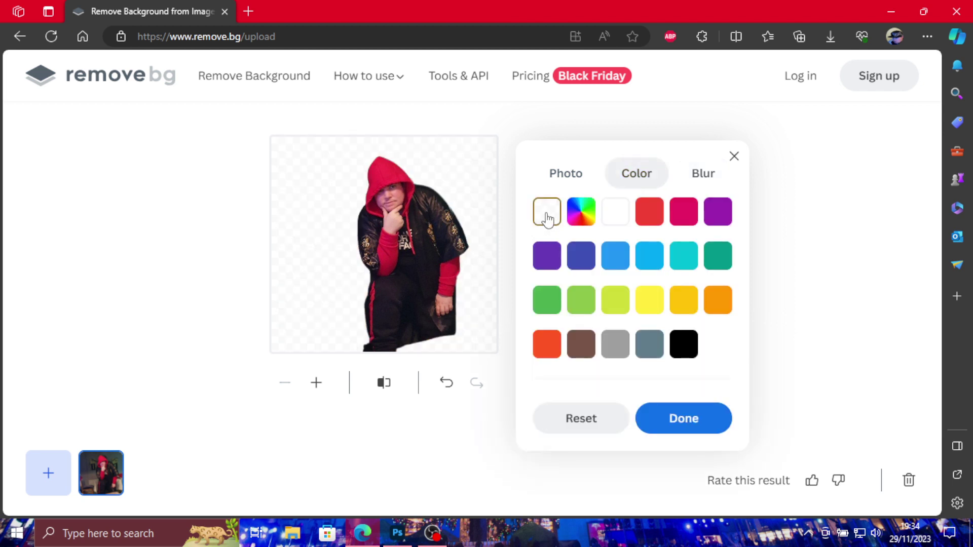
{"action": "left_click", "coordinate": [574, 186]}
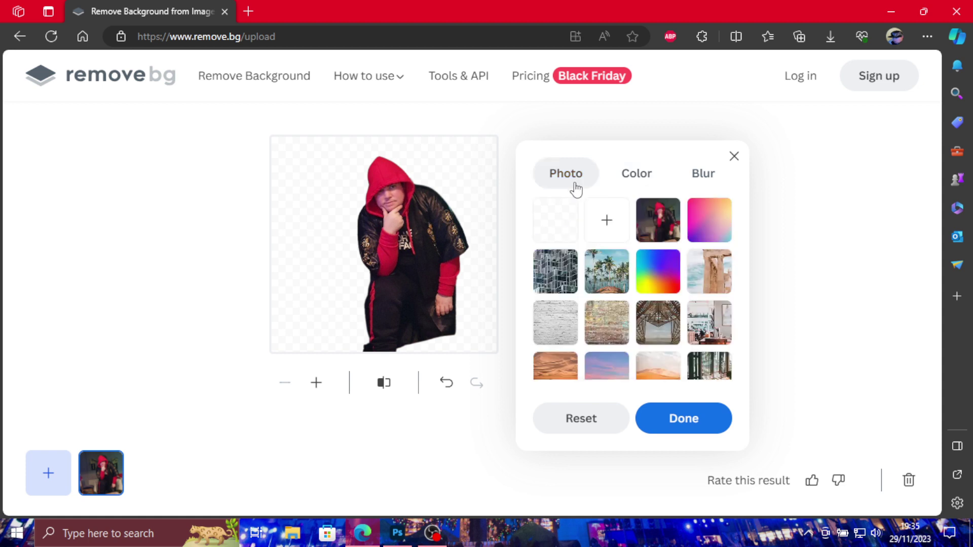
{"action": "left_click", "coordinate": [612, 227]}
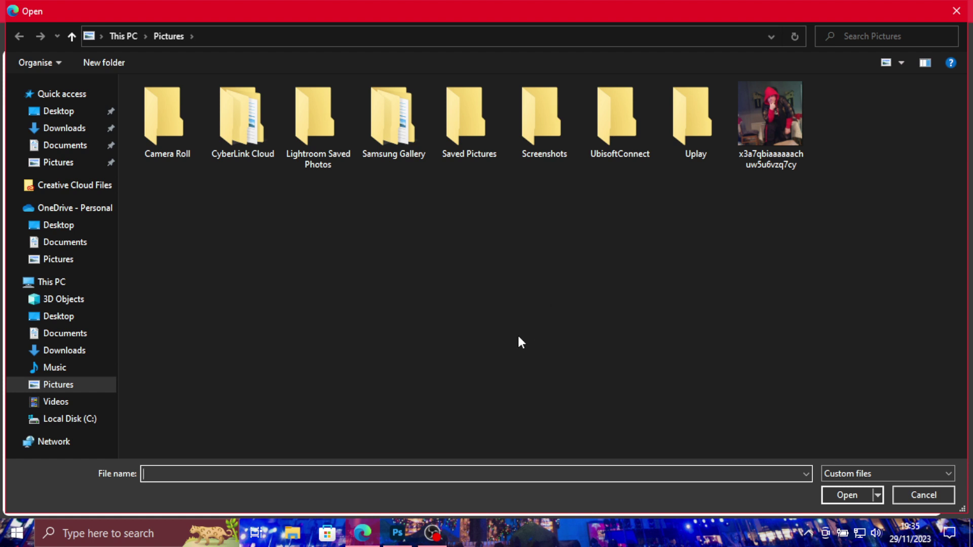
{"action": "mouse_move", "coordinate": [432, 532]}
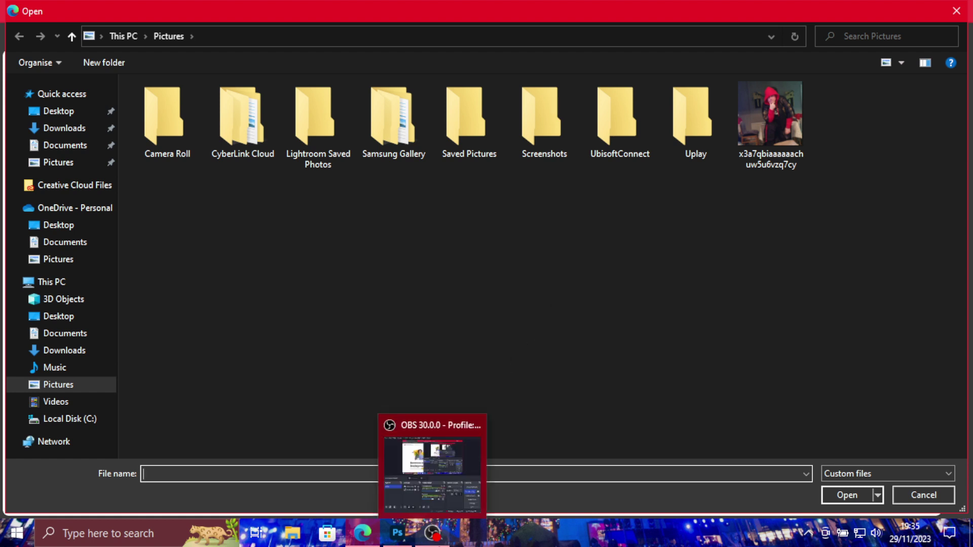
{"action": "mouse_move", "coordinate": [363, 536]}
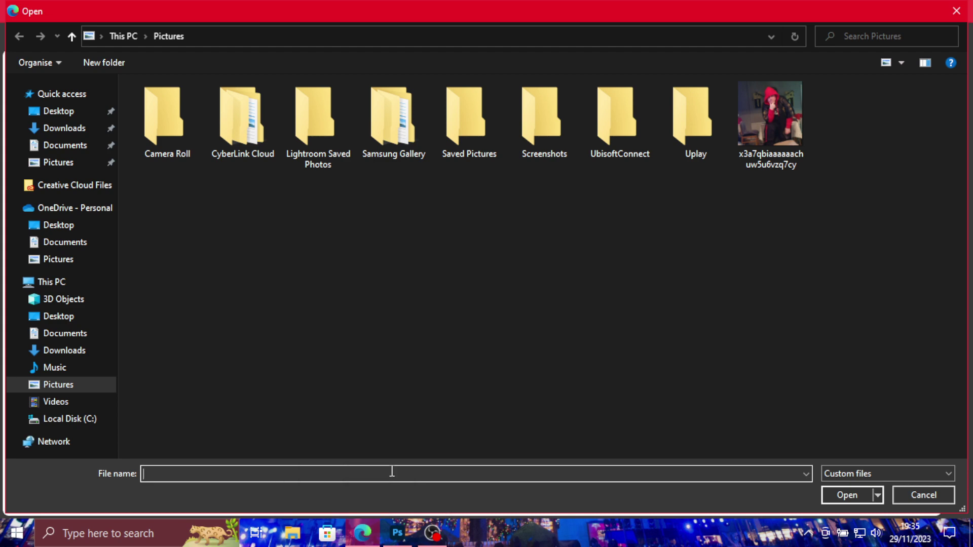
{"action": "left_click", "coordinate": [955, 12]}
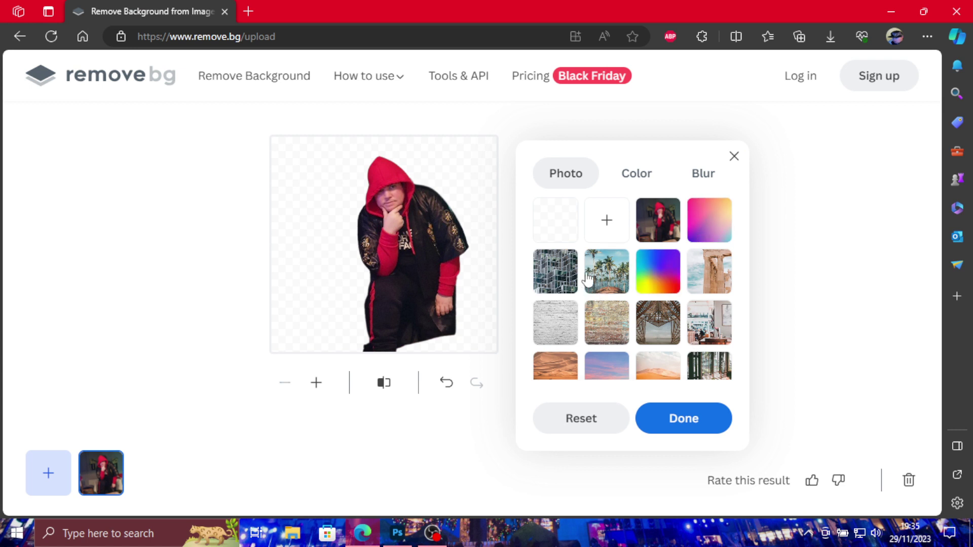
Try the pink-blue gradient, glass building and palm tree pictures as backgrounds behind the cutout
{"action": "left_click", "coordinate": [704, 222]}
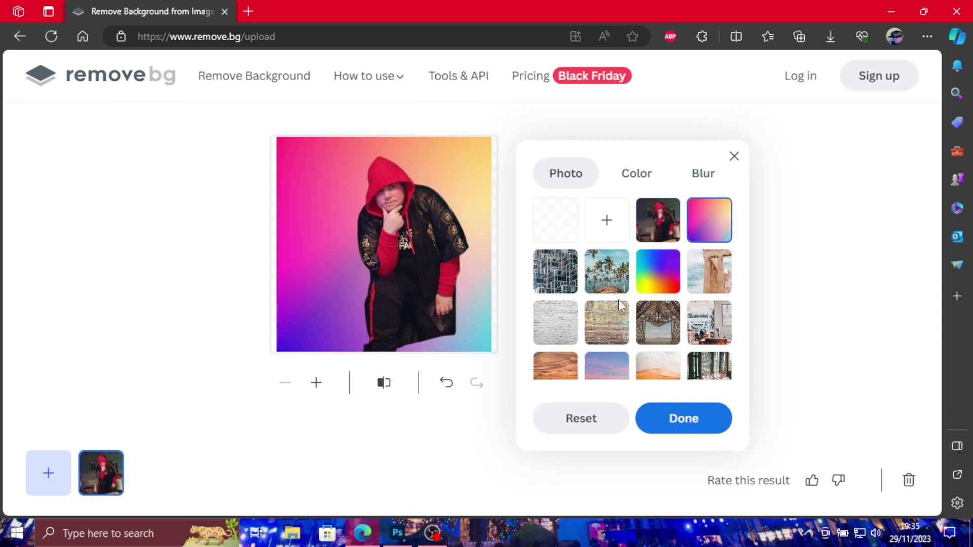
{"action": "left_click", "coordinate": [570, 260]}
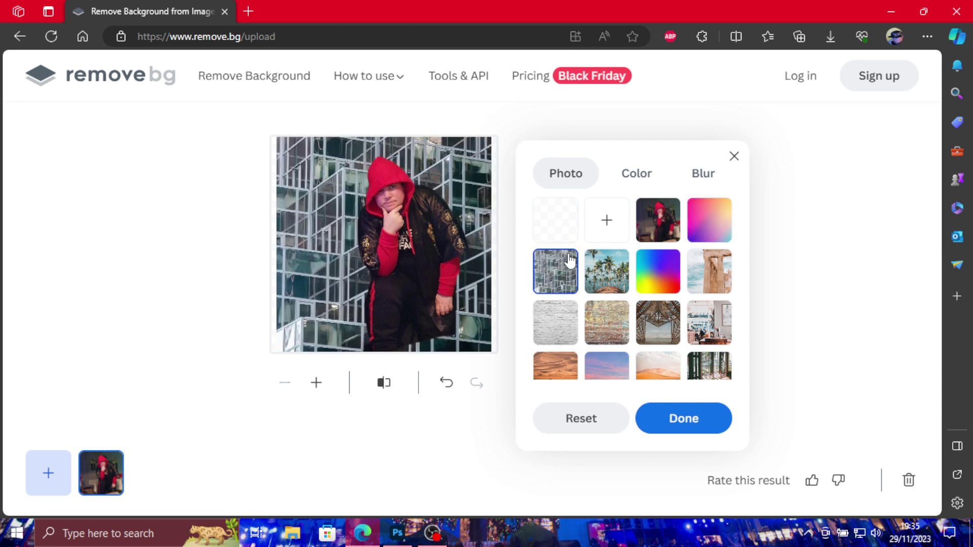
{"action": "left_click", "coordinate": [600, 279]}
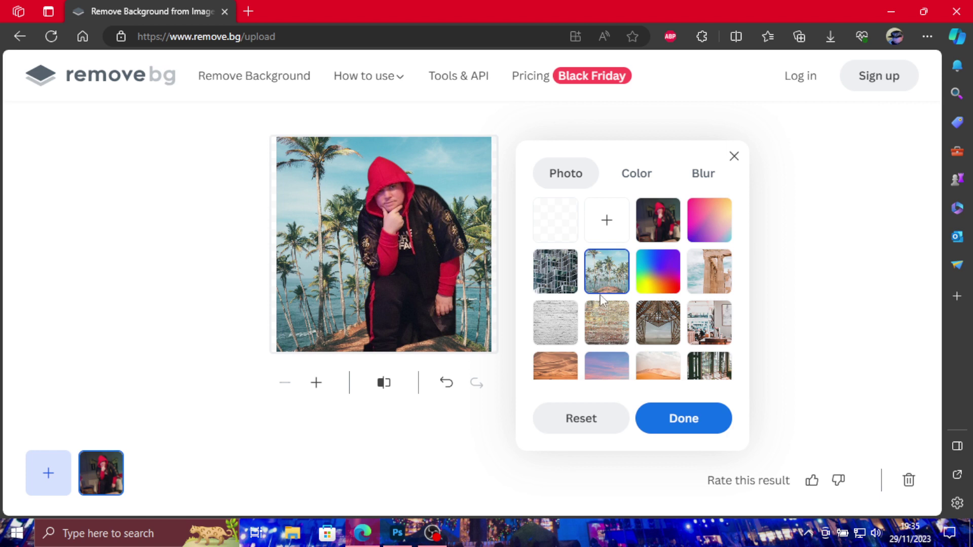
Try the pink-green marble, red rock canyon and purple stage lights pictures as backgrounds behind the cutout
{"action": "scroll", "coordinate": [590, 336], "scroll_direction": "down", "scroll_amount": 3}
{"action": "scroll", "coordinate": [590, 336], "scroll_direction": "down", "scroll_amount": 1}
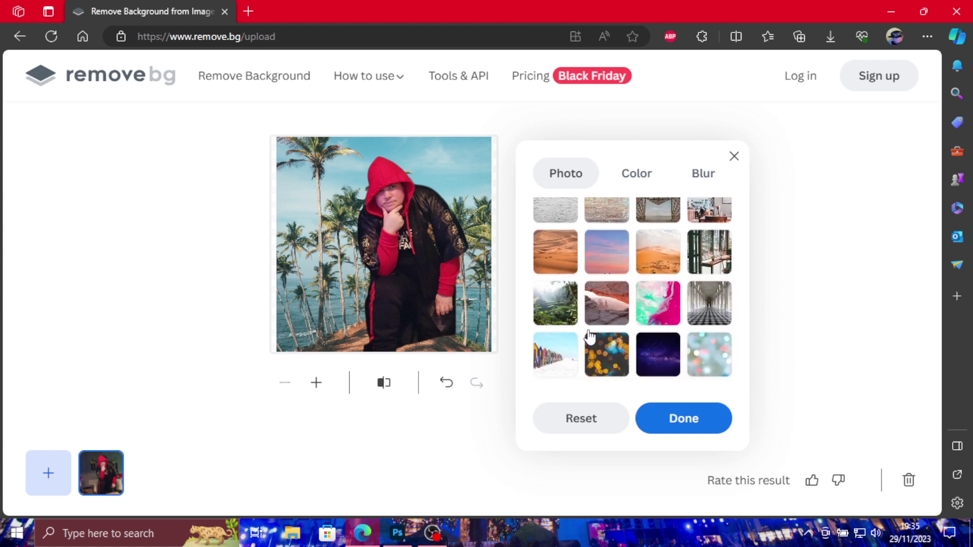
{"action": "left_click", "coordinate": [641, 309]}
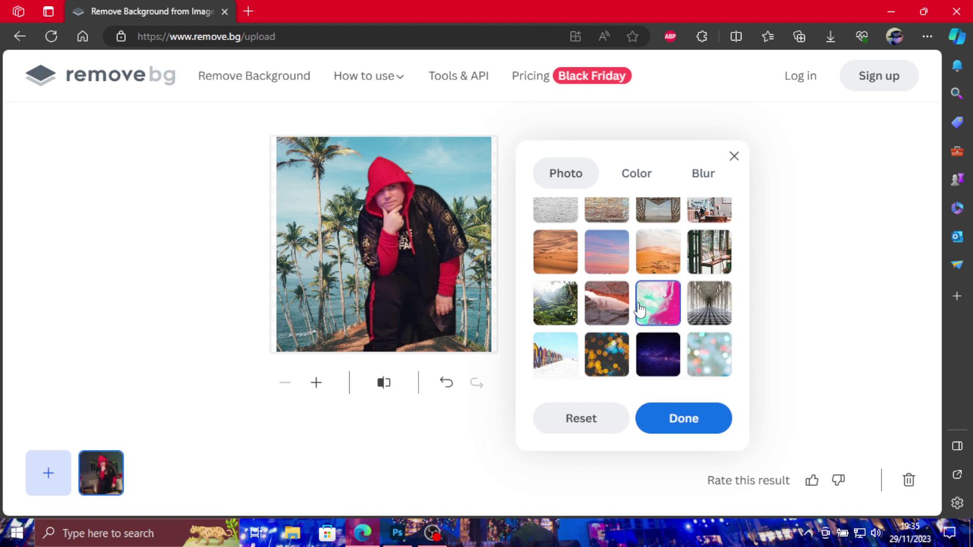
{"action": "left_click", "coordinate": [603, 313]}
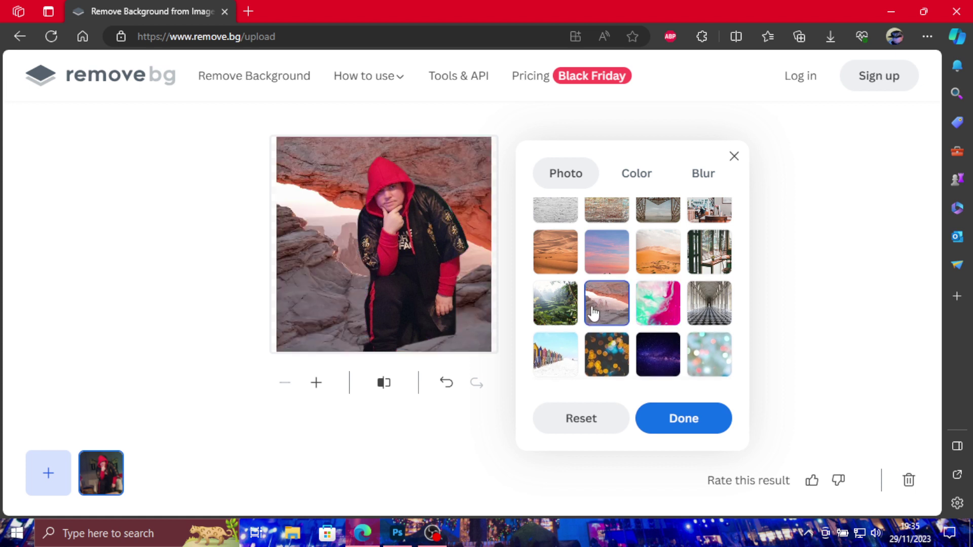
{"action": "scroll", "coordinate": [596, 312], "scroll_direction": "up", "scroll_amount": 1}
{"action": "scroll", "coordinate": [595, 312], "scroll_direction": "down", "scroll_amount": 3}
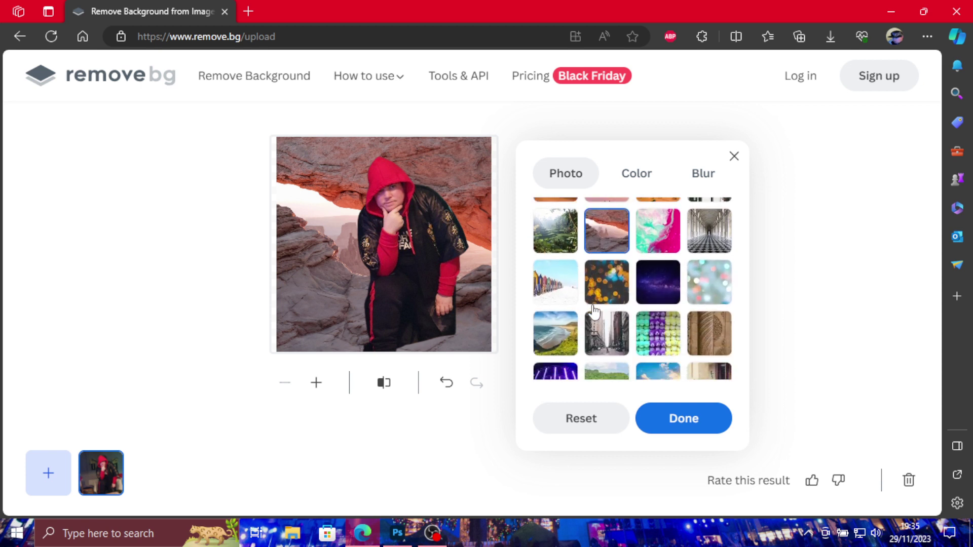
{"action": "left_click", "coordinate": [556, 330]}
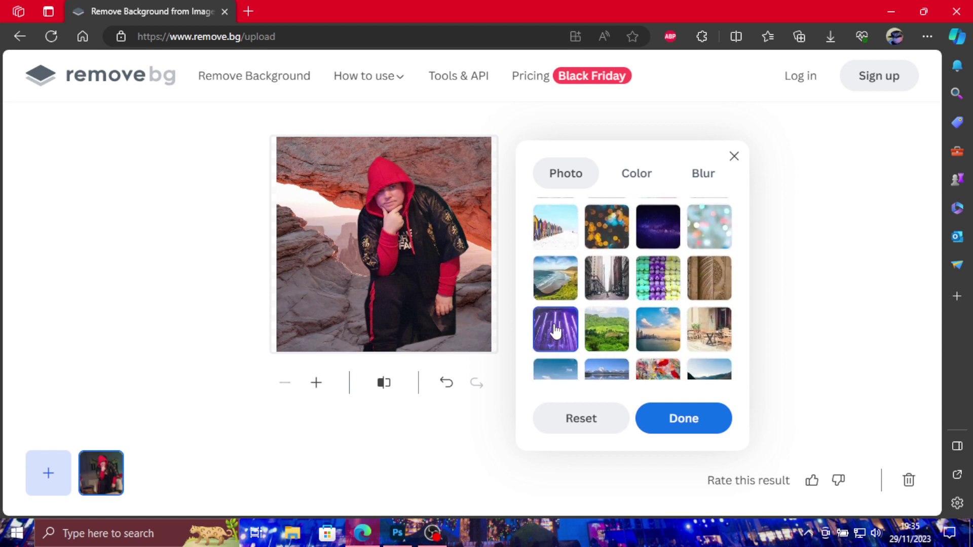
Try the blue sky with white clouds and the red autumn tree avenue pictures as backgrounds behind the cutout
{"action": "scroll", "coordinate": [555, 329], "scroll_direction": "down", "scroll_amount": 6}
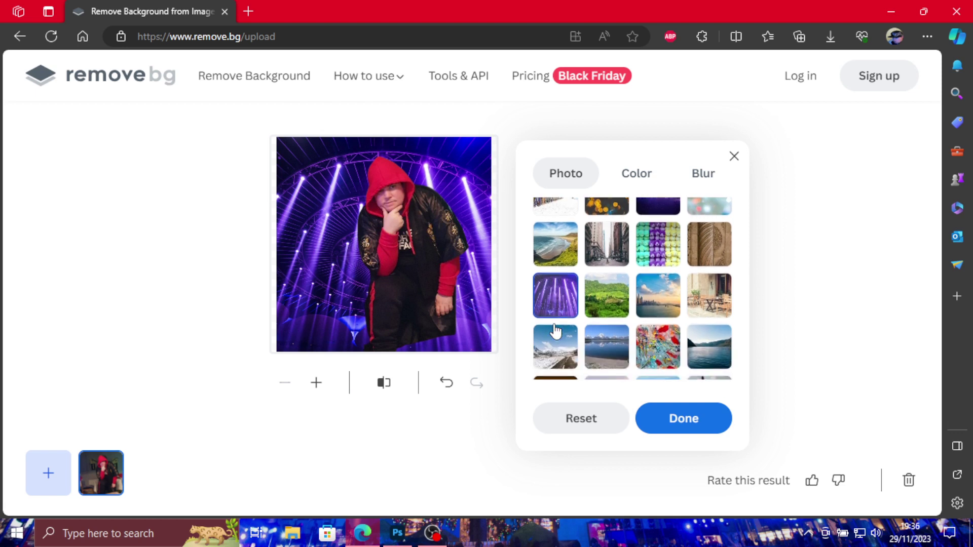
{"action": "scroll", "coordinate": [555, 330], "scroll_direction": "down", "scroll_amount": 8}
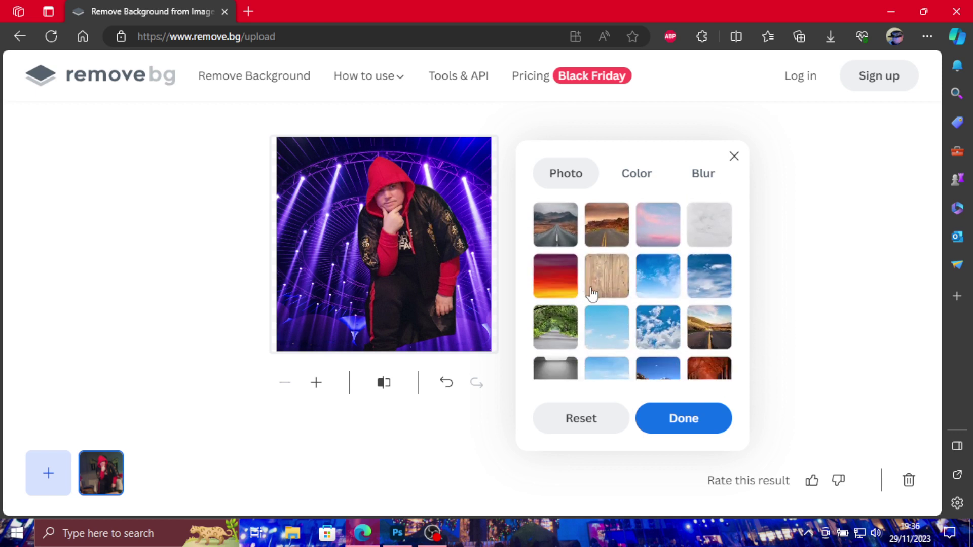
{"action": "left_click", "coordinate": [654, 341]}
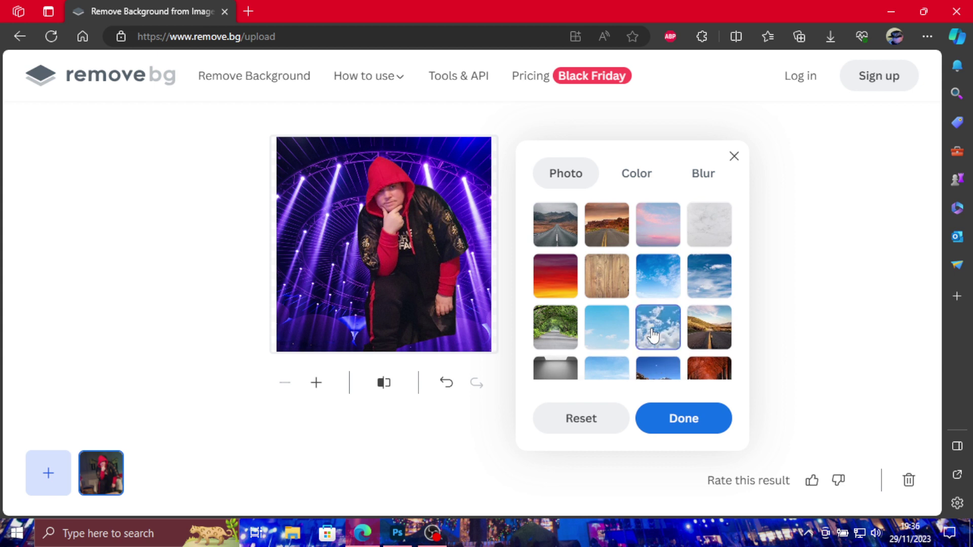
{"action": "scroll", "coordinate": [653, 337], "scroll_direction": "down", "scroll_amount": 1}
{"action": "scroll", "coordinate": [654, 335], "scroll_direction": "down", "scroll_amount": 2}
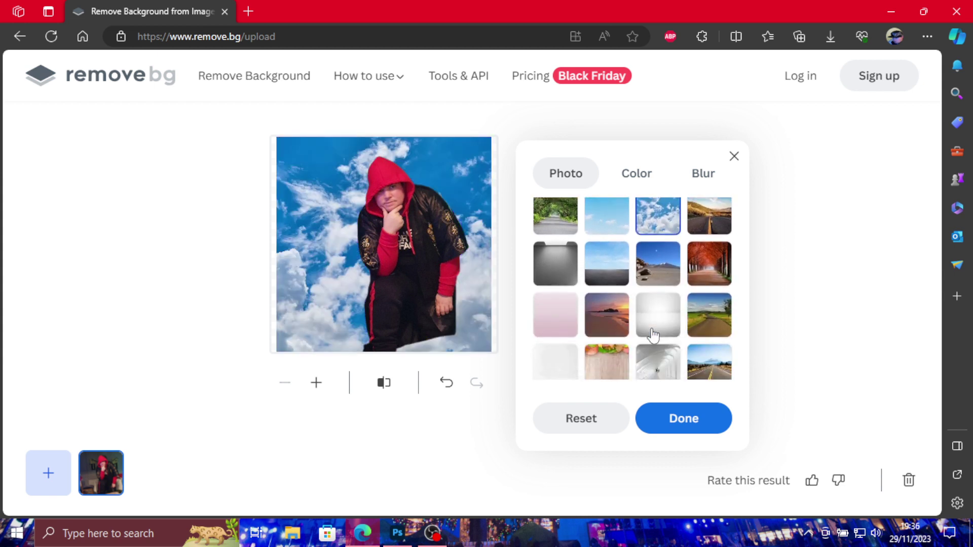
{"action": "left_click", "coordinate": [711, 269]}
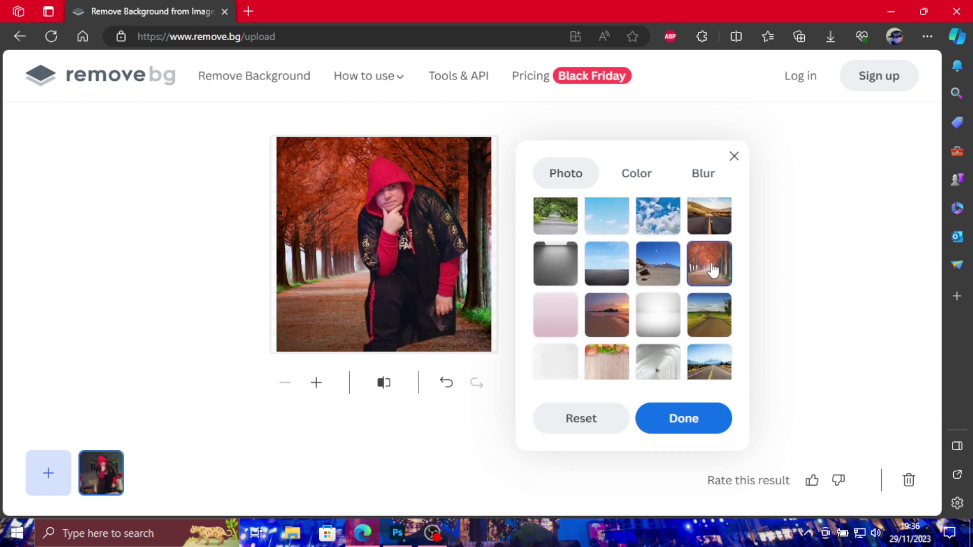
Set the cutout's background to transparent and finish the background editing
{"action": "scroll", "coordinate": [708, 267], "scroll_direction": "up", "scroll_amount": 5}
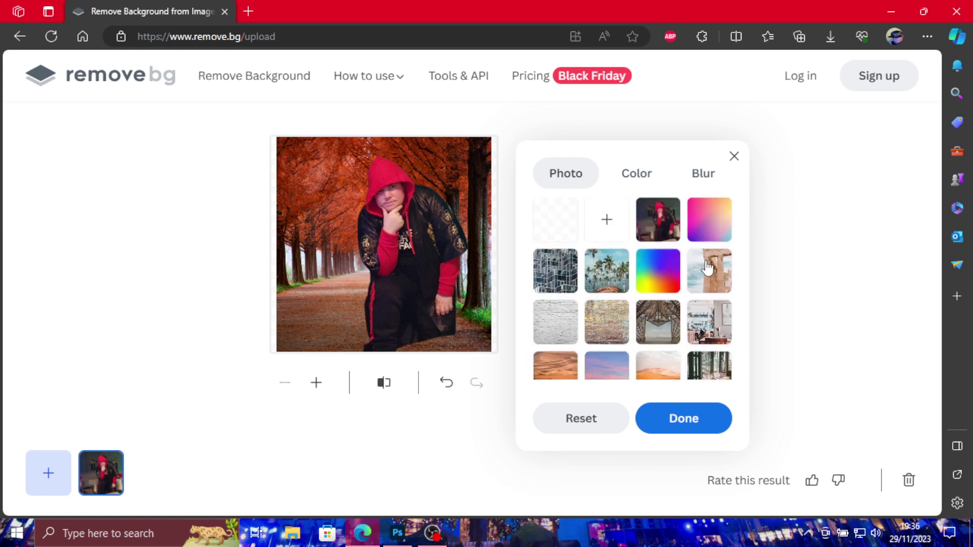
{"action": "left_click", "coordinate": [569, 227]}
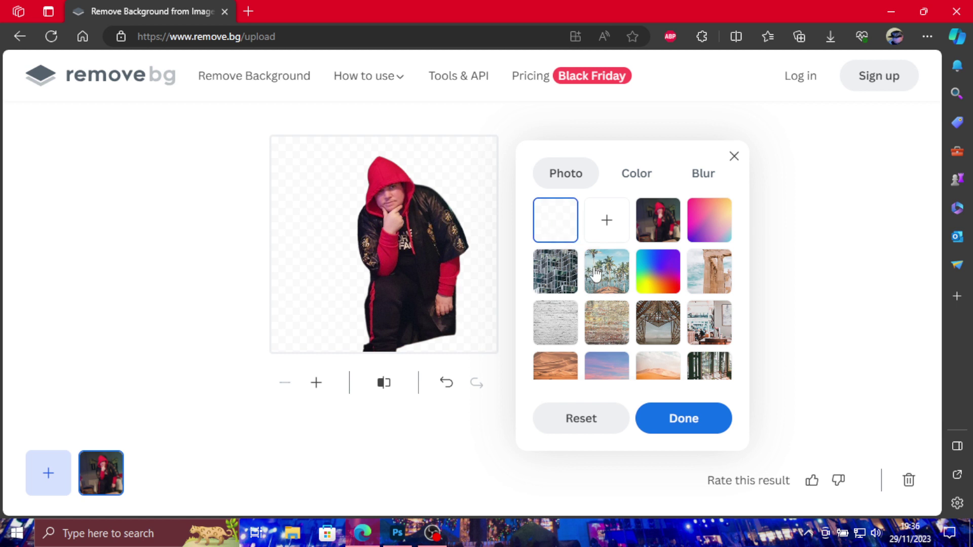
{"action": "left_click", "coordinate": [674, 418]}
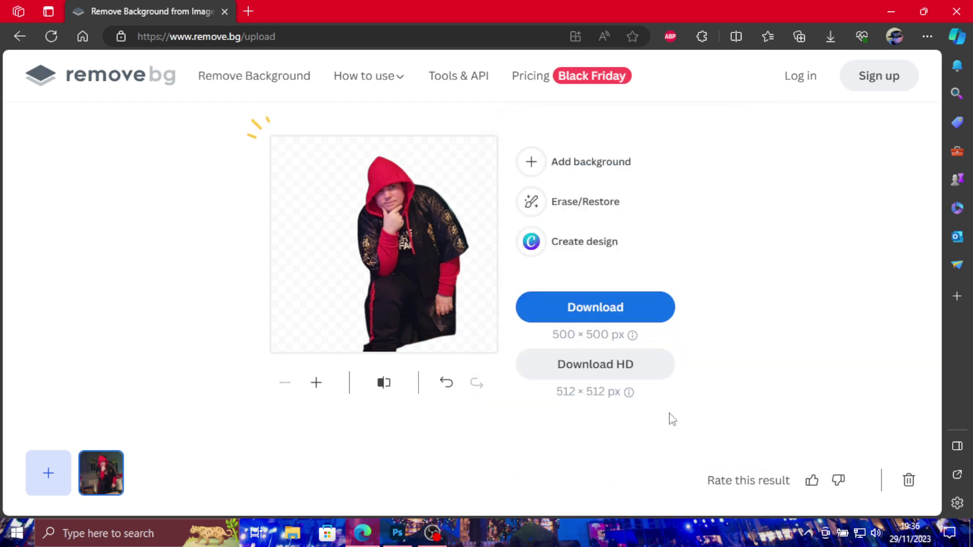
Send the cutout to Canva as a free design and accept all cookies there
{"action": "left_click", "coordinate": [571, 242]}
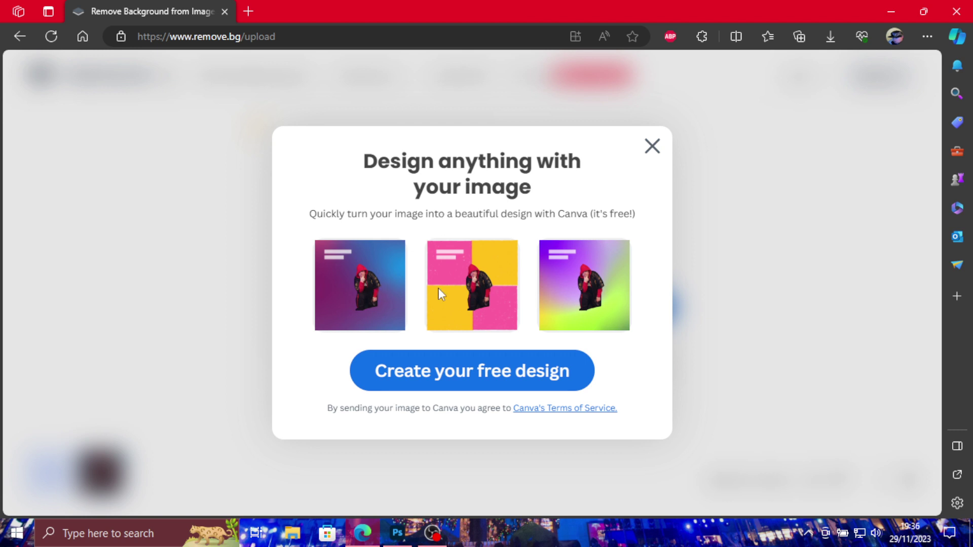
{"action": "left_click", "coordinate": [447, 381]}
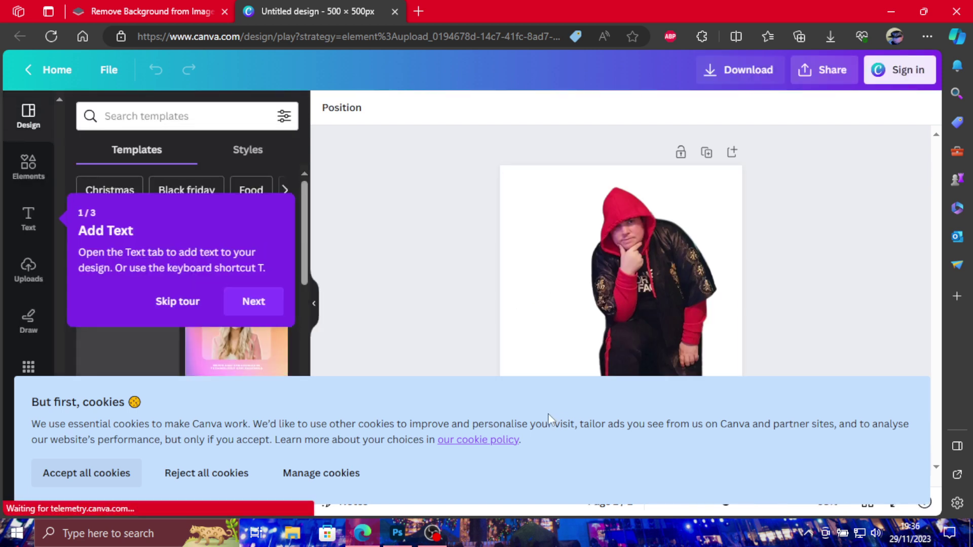
{"action": "left_click", "coordinate": [114, 472]}
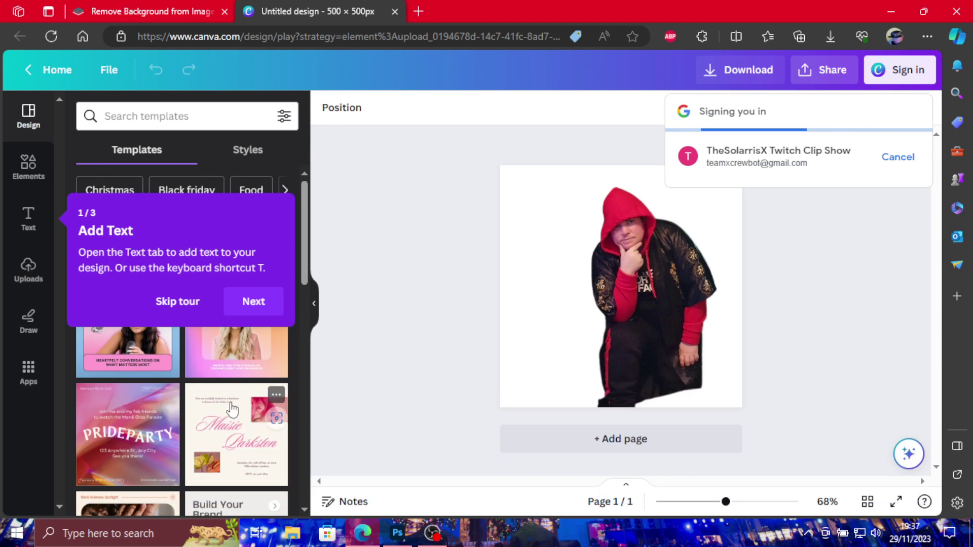
Try the Pride Party template on the Canva design, go back from it and close the design to return to remove.bg
{"action": "left_click", "coordinate": [108, 427]}
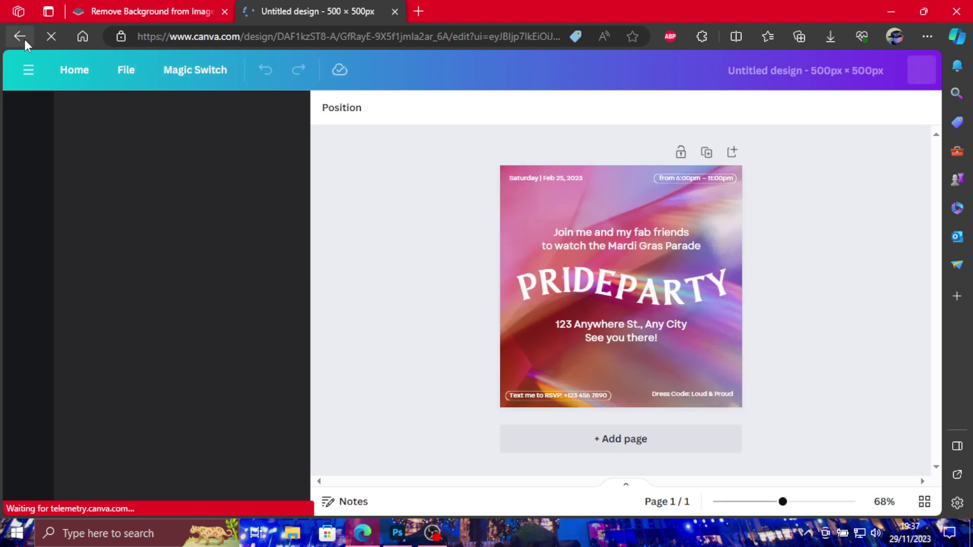
{"action": "left_click", "coordinate": [25, 39]}
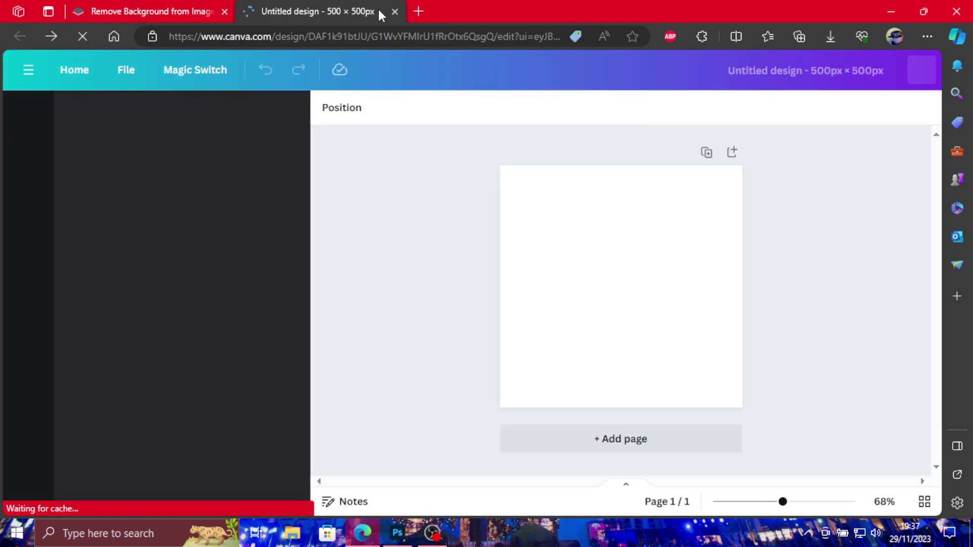
{"action": "left_click", "coordinate": [395, 11]}
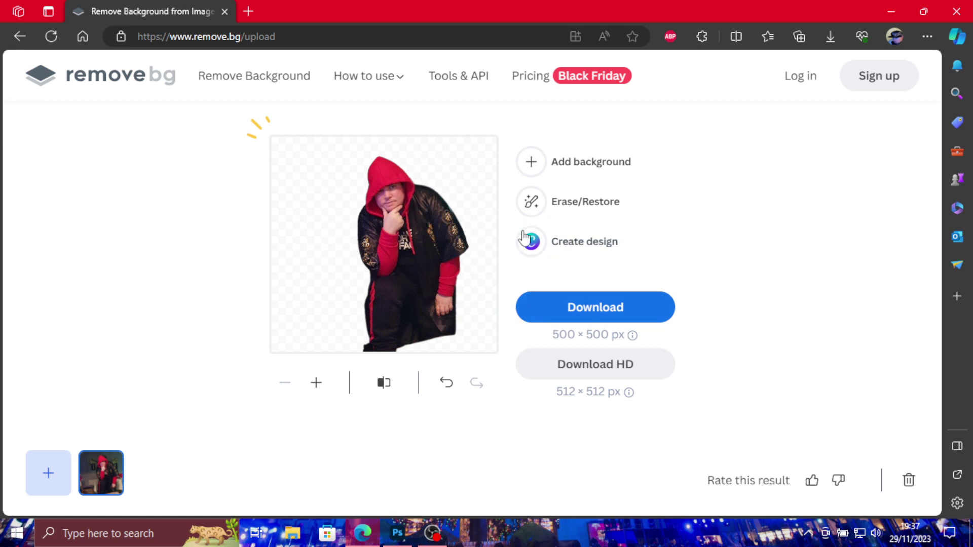
Download the 500 × 500 px cutout and open the PNG file in Photos
{"action": "left_click", "coordinate": [559, 313]}
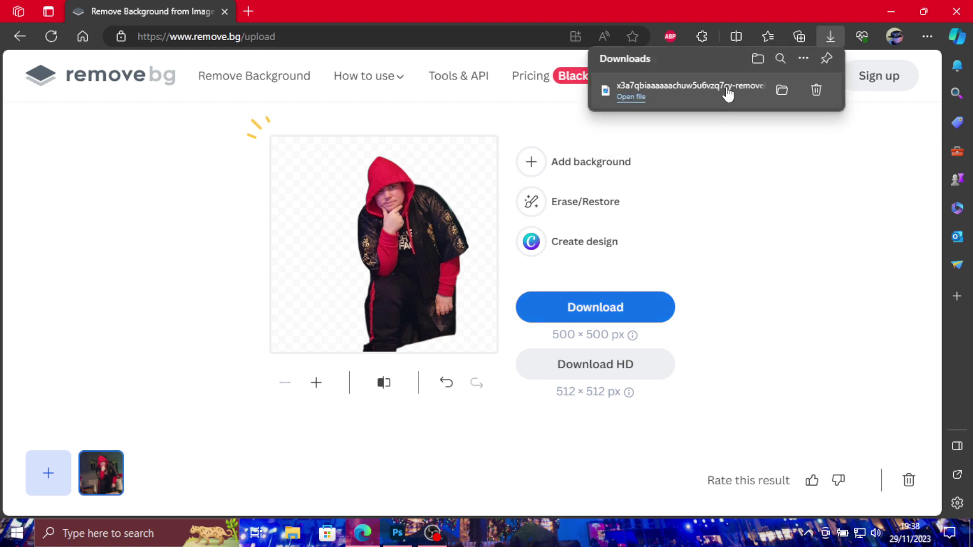
{"action": "left_click", "coordinate": [633, 97]}
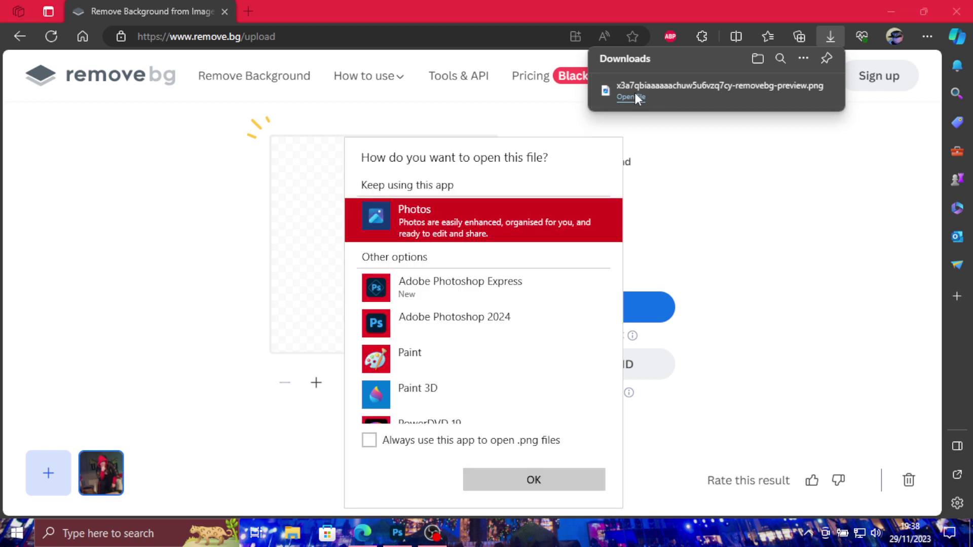
{"action": "scroll", "coordinate": [499, 358], "scroll_direction": "down", "scroll_amount": 3}
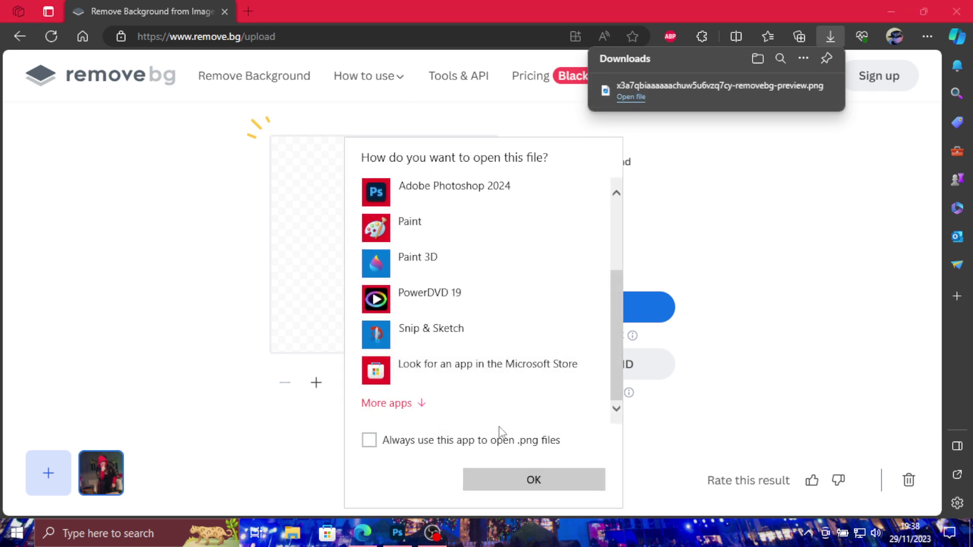
{"action": "left_click", "coordinate": [515, 483]}
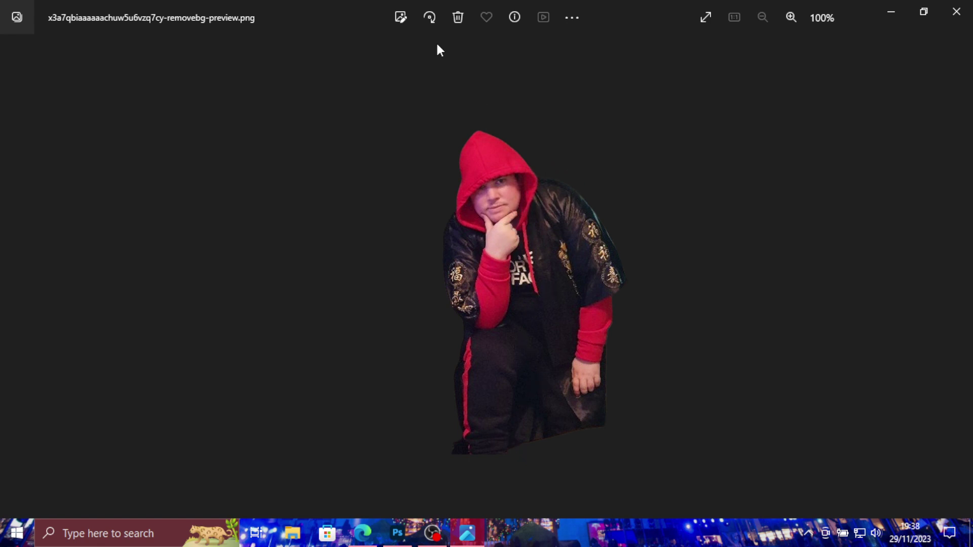
Crop the image tightly around the person to about 284 x 457 px, save it over the original file and close Photos
{"action": "left_click", "coordinate": [401, 17]}
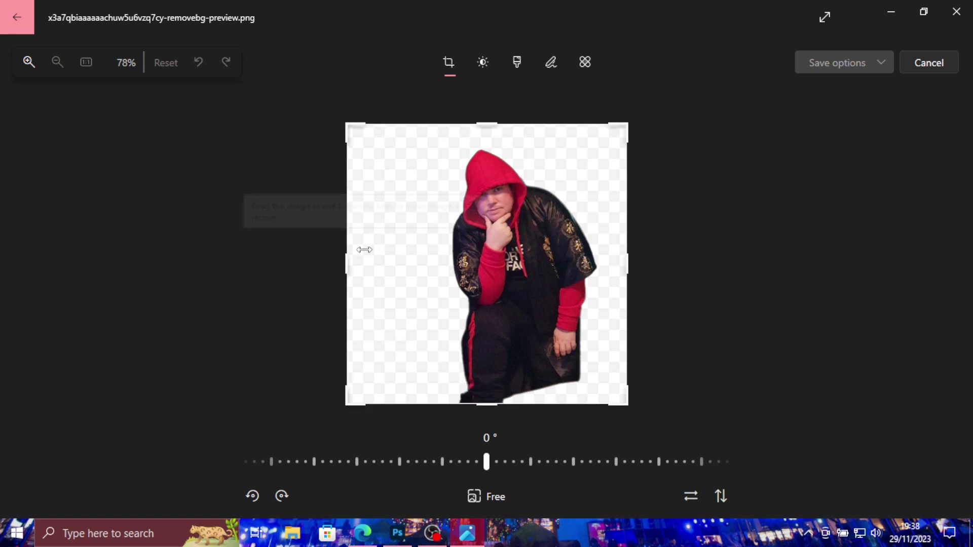
{"action": "left_click_drag", "start_coordinate": [347, 264], "coordinate": [444, 273]}
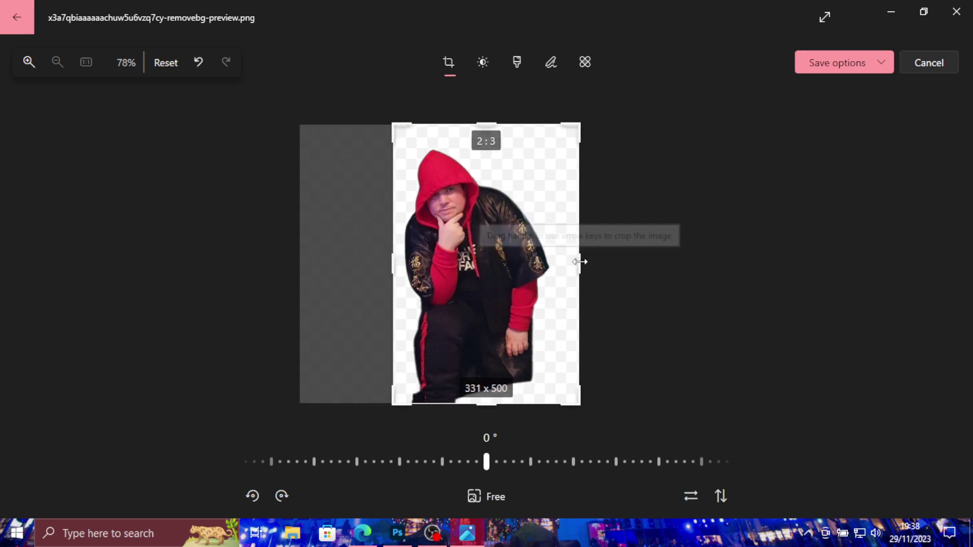
{"action": "left_click_drag", "start_coordinate": [577, 261], "coordinate": [554, 262]}
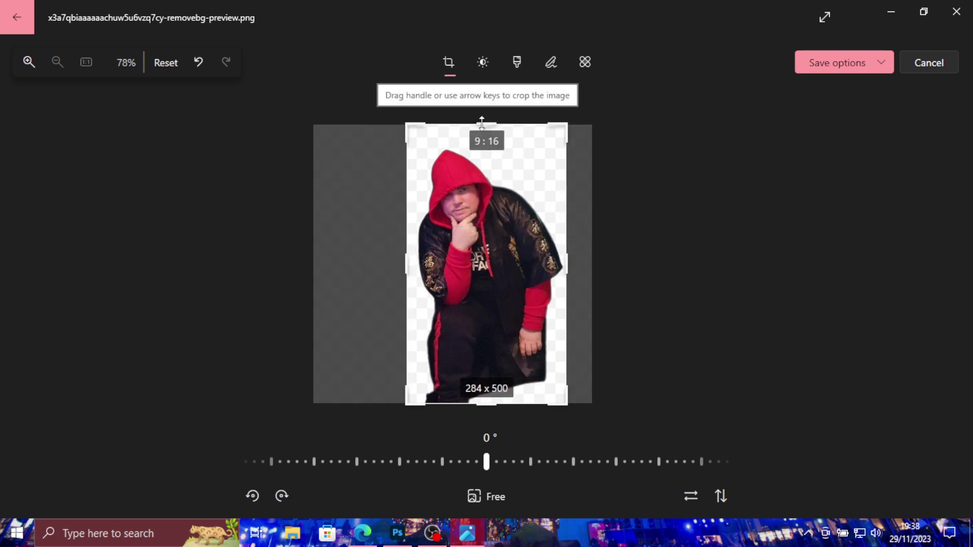
{"action": "left_click_drag", "start_coordinate": [488, 126], "coordinate": [486, 148]}
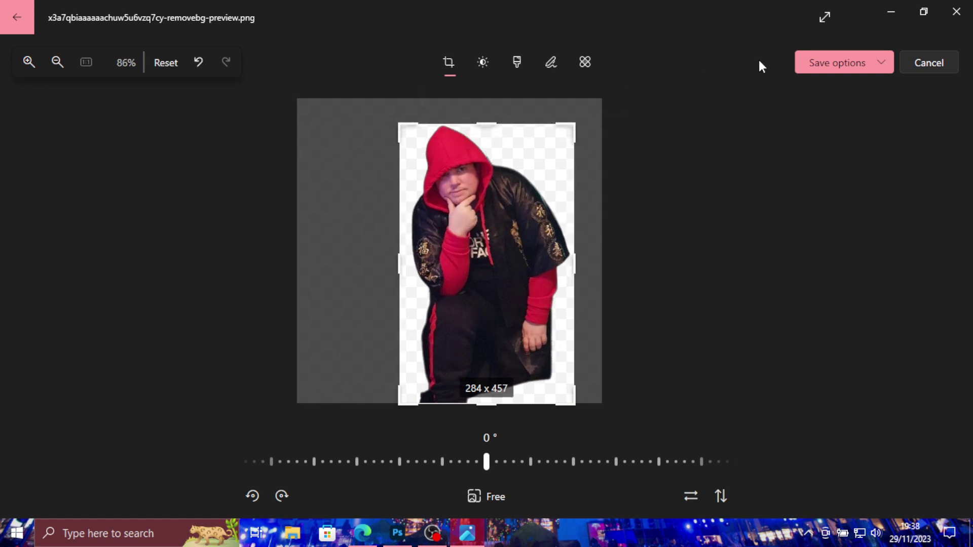
{"action": "left_click", "coordinate": [828, 68]}
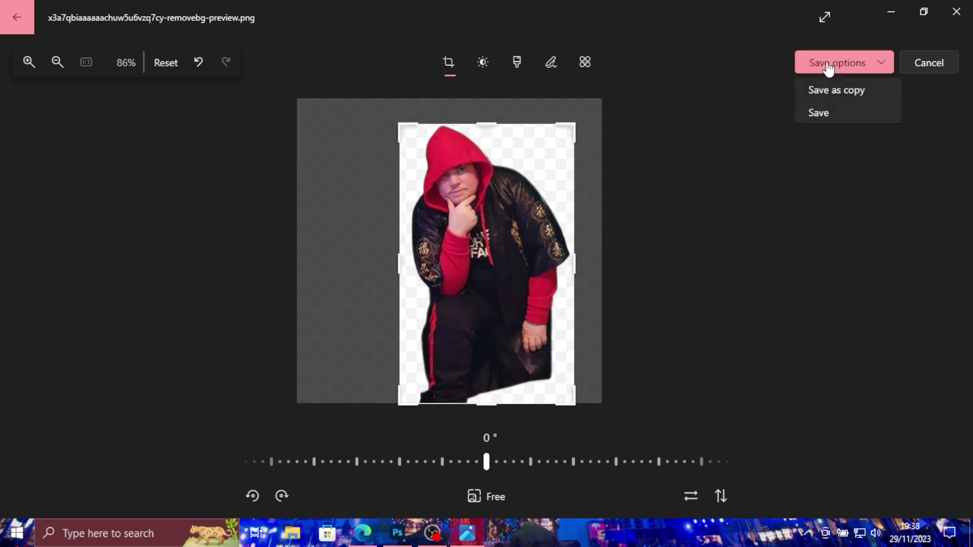
{"action": "left_click", "coordinate": [819, 113]}
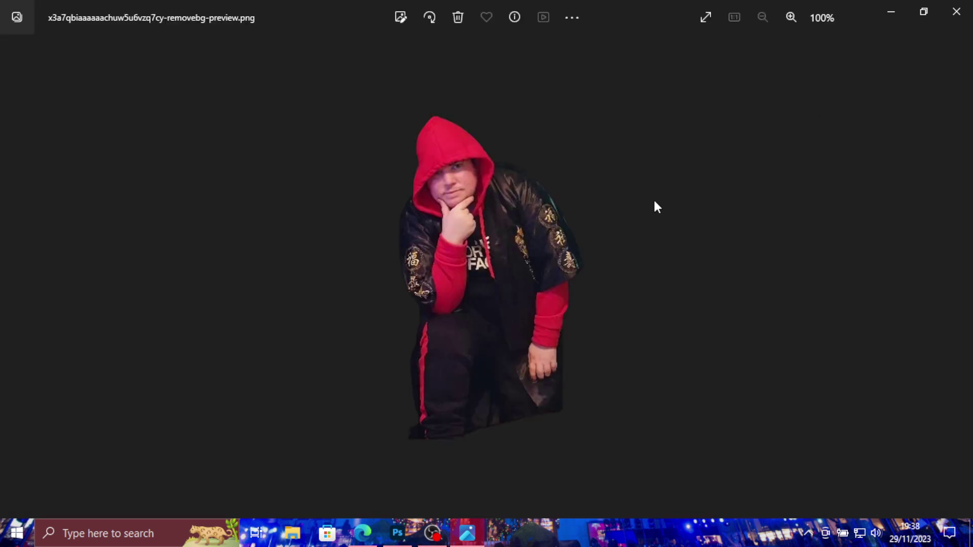
{"action": "left_click", "coordinate": [956, 11]}
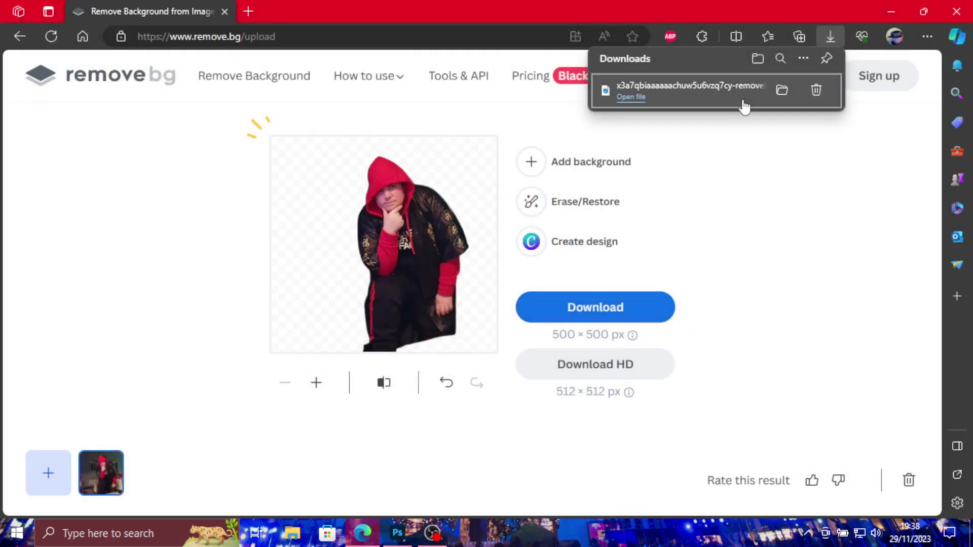
View the saved cutout PNG in its download folder in File Explorer and close the folder window
{"action": "left_click", "coordinate": [757, 58]}
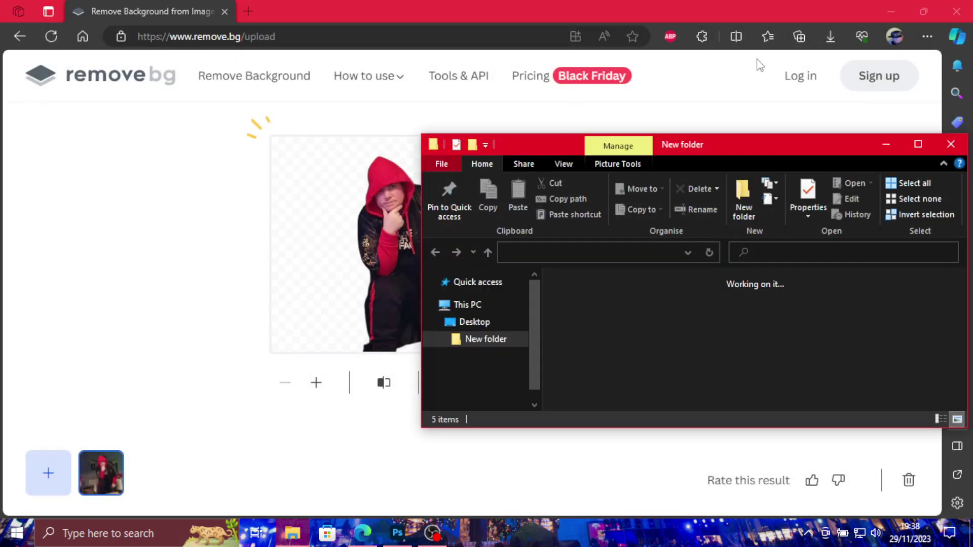
{"action": "double_click", "coordinate": [732, 146]}
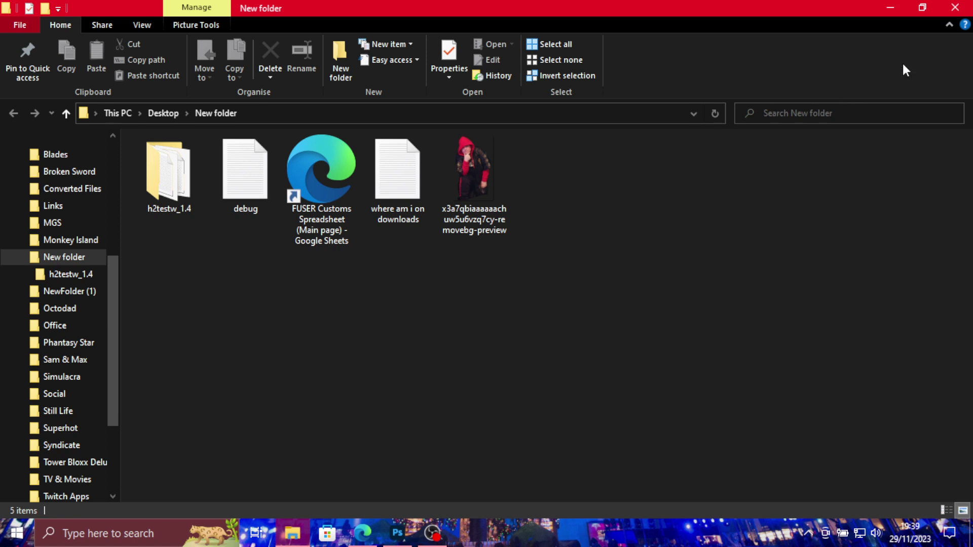
{"action": "left_click", "coordinate": [955, 8]}
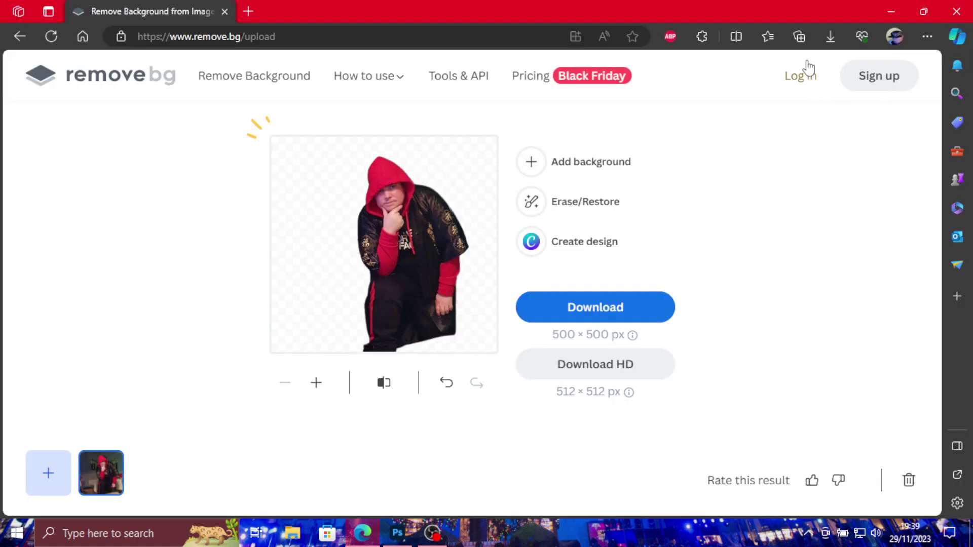
Delete the downloaded removebg-preview PNG file through the browser's download list
{"action": "left_click", "coordinate": [831, 39]}
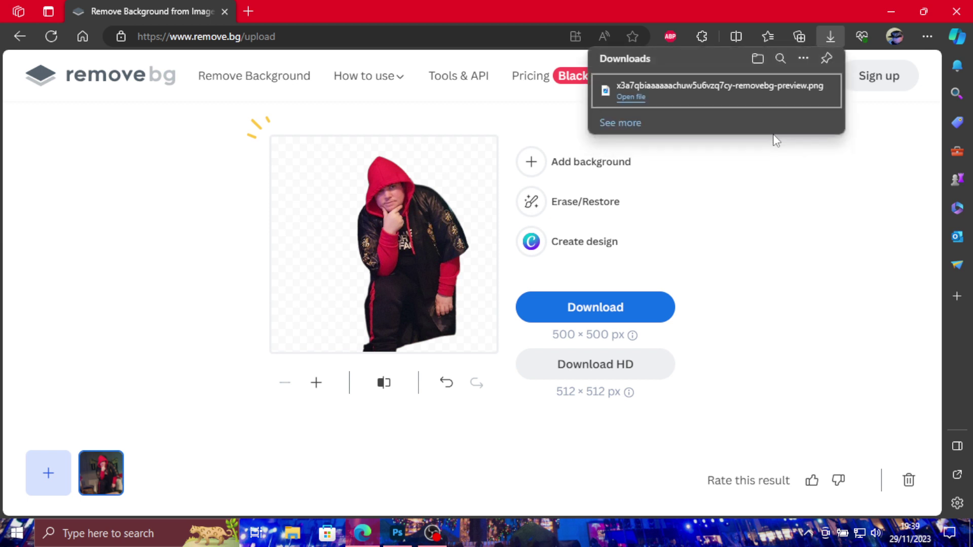
{"action": "left_click", "coordinate": [815, 91]}
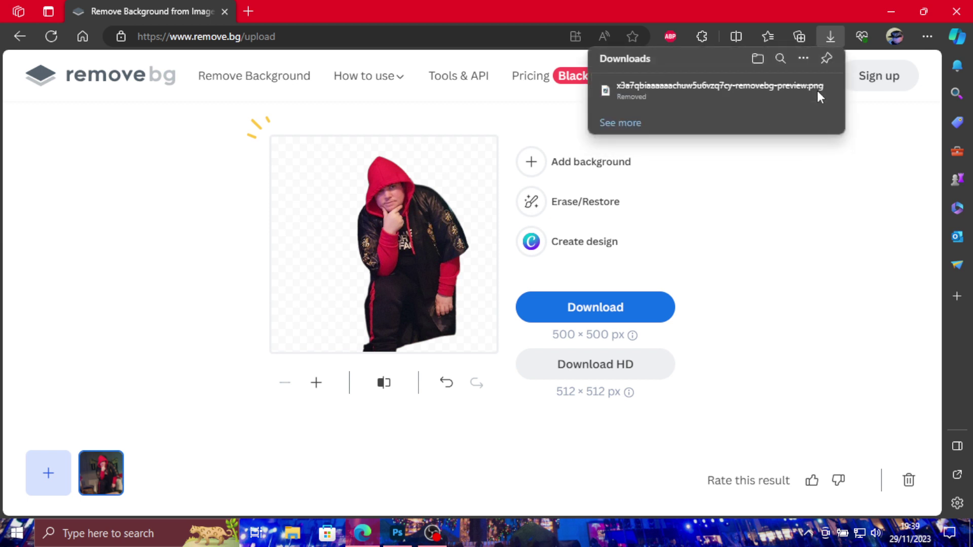
Clear the browser's entire download history
{"action": "left_click", "coordinate": [803, 57]}
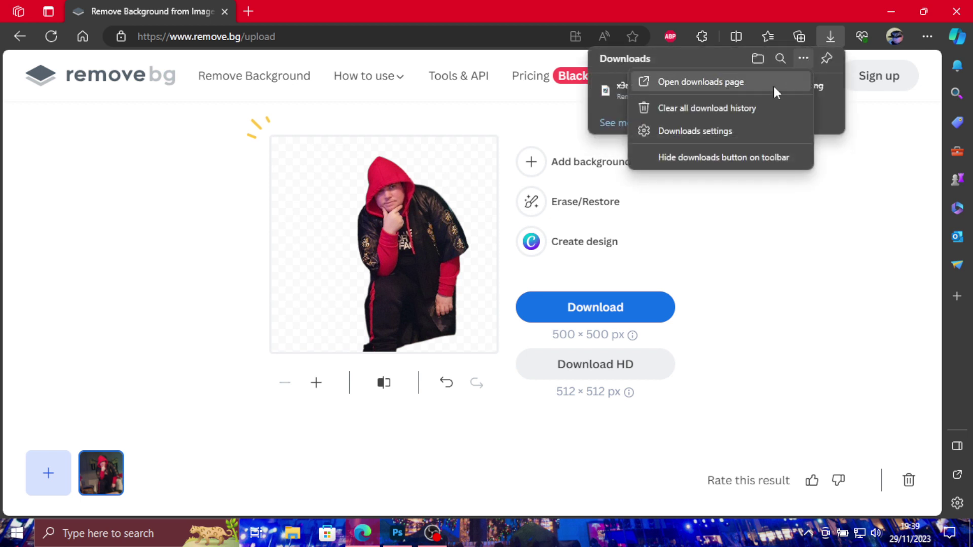
{"action": "left_click", "coordinate": [756, 109]}
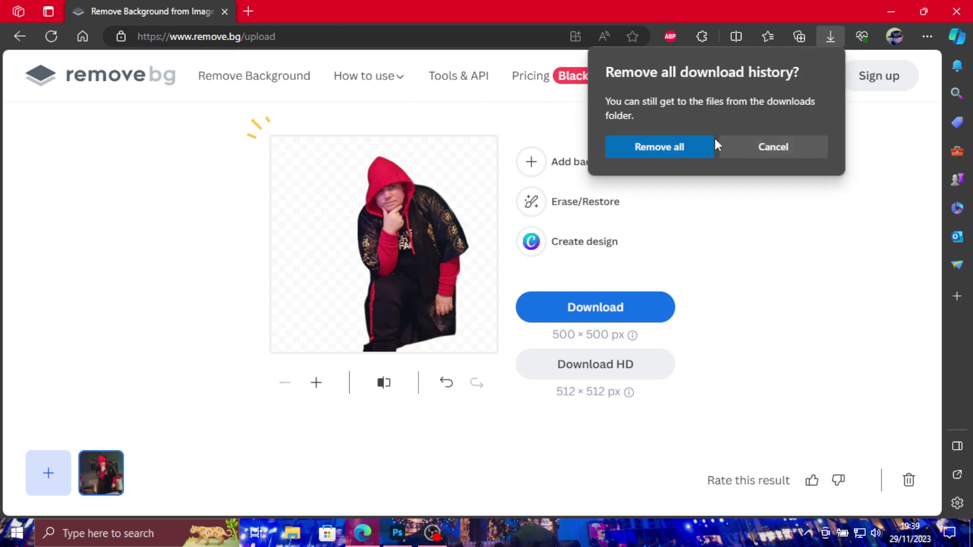
{"action": "left_click", "coordinate": [696, 148]}
Switch to Photoshop and open the portrait x3a7qbiaaaaaachuw5u6vzq7cy.jpg from the Pictures folder, passing it through Camera Raw
{"action": "key", "text": "alt+Tab"}
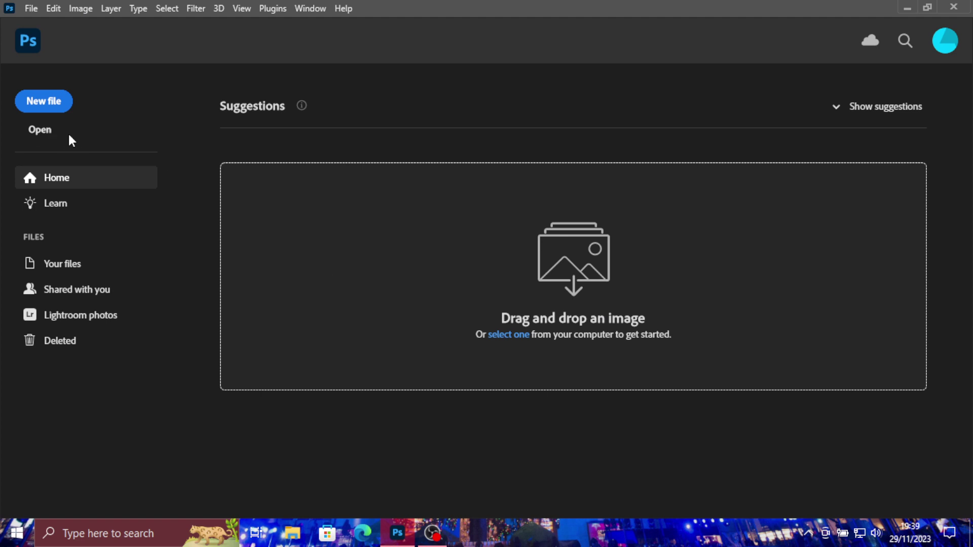
{"action": "left_click", "coordinate": [34, 130]}
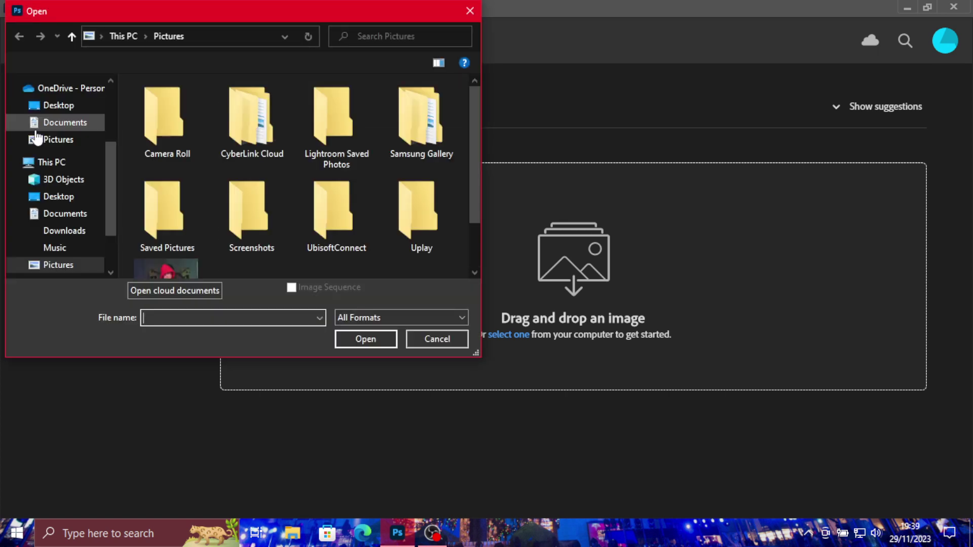
{"action": "scroll", "coordinate": [189, 135], "scroll_direction": "down", "scroll_amount": 2}
{"action": "double_click", "coordinate": [177, 207]}
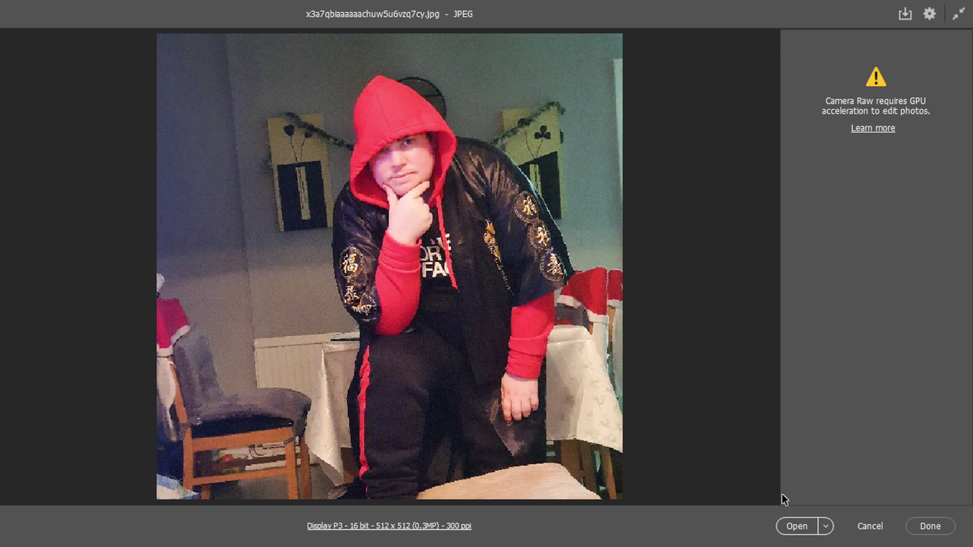
{"action": "left_click", "coordinate": [796, 524]}
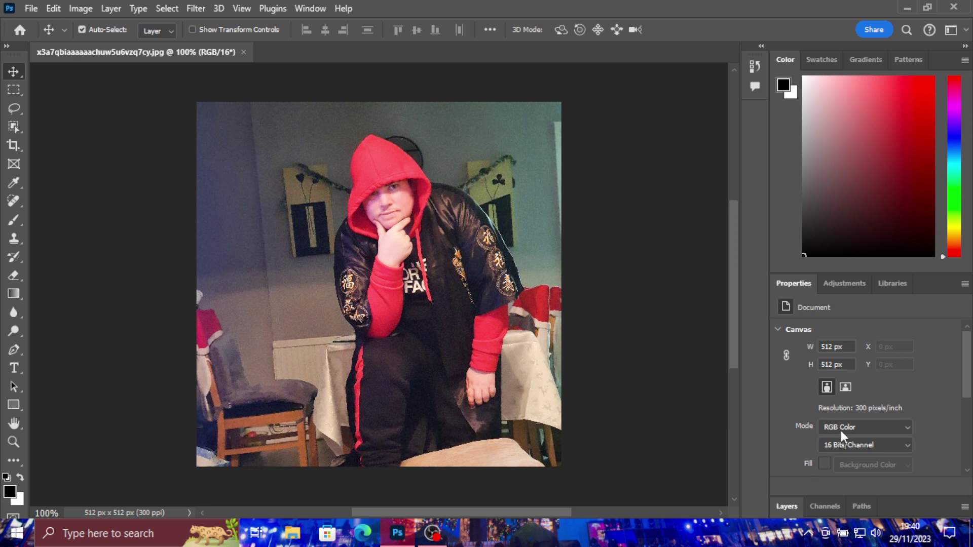
Collapse the document's Canvas and Rulers & Grids properties and bring the layer list into view
{"action": "left_click", "coordinate": [778, 329]}
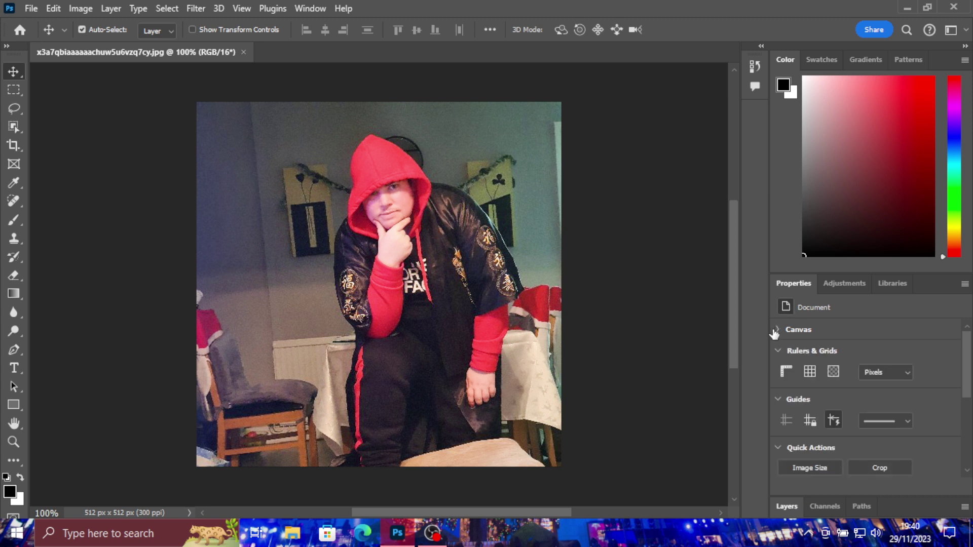
{"action": "left_click", "coordinate": [776, 352]}
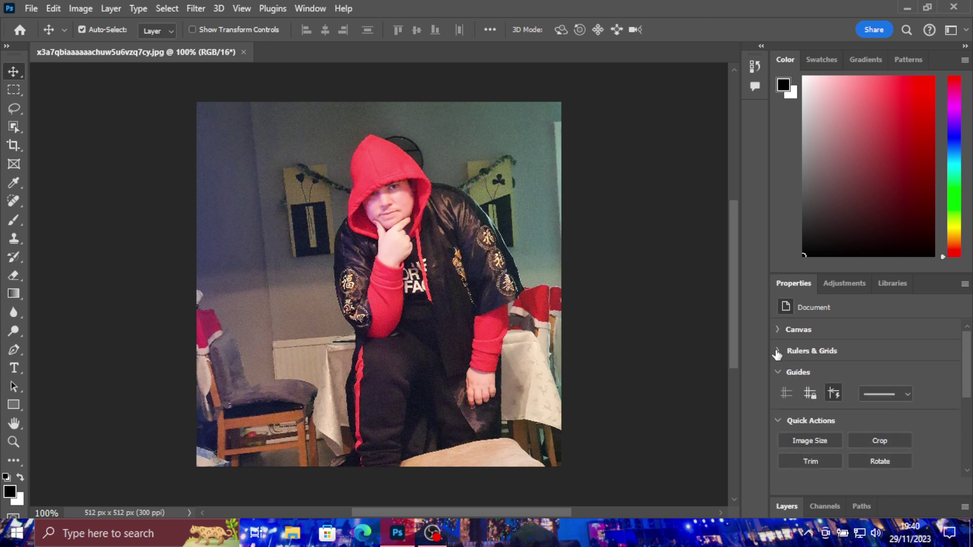
{"action": "left_click", "coordinate": [776, 425]}
{"action": "left_click", "coordinate": [776, 425]}
{"action": "left_click", "coordinate": [806, 504]}
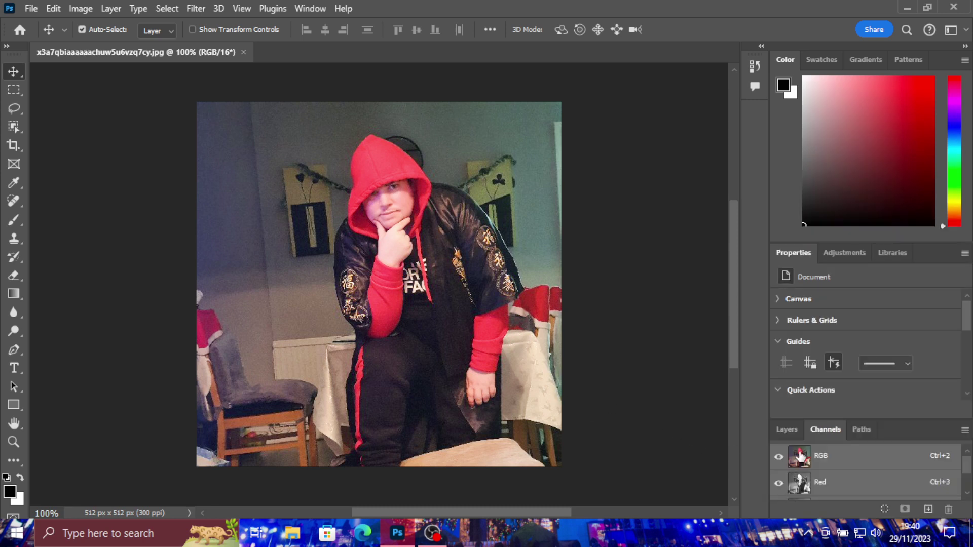
{"action": "left_click", "coordinate": [788, 429]}
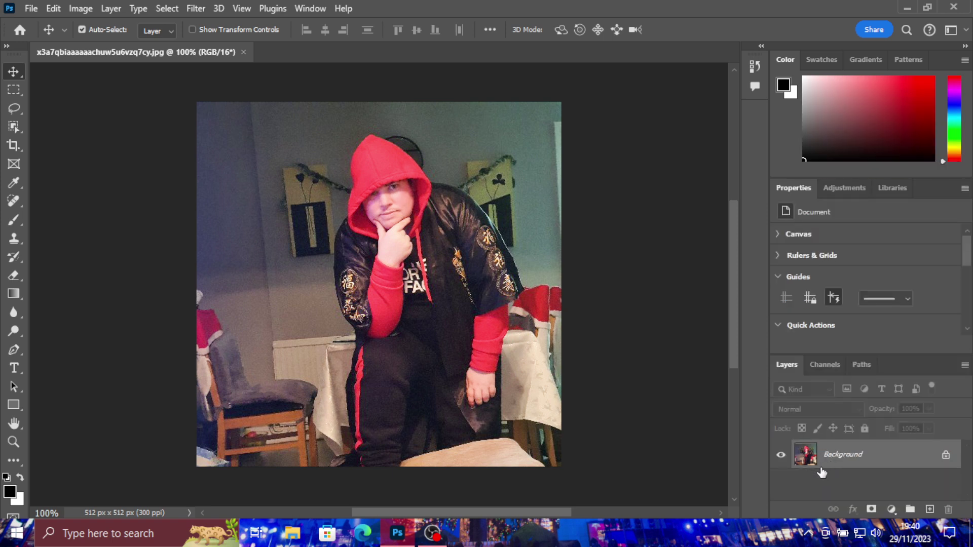
Duplicate the Background layer as Background copy and delete the original locked Background layer
{"action": "right_click", "coordinate": [860, 456]}
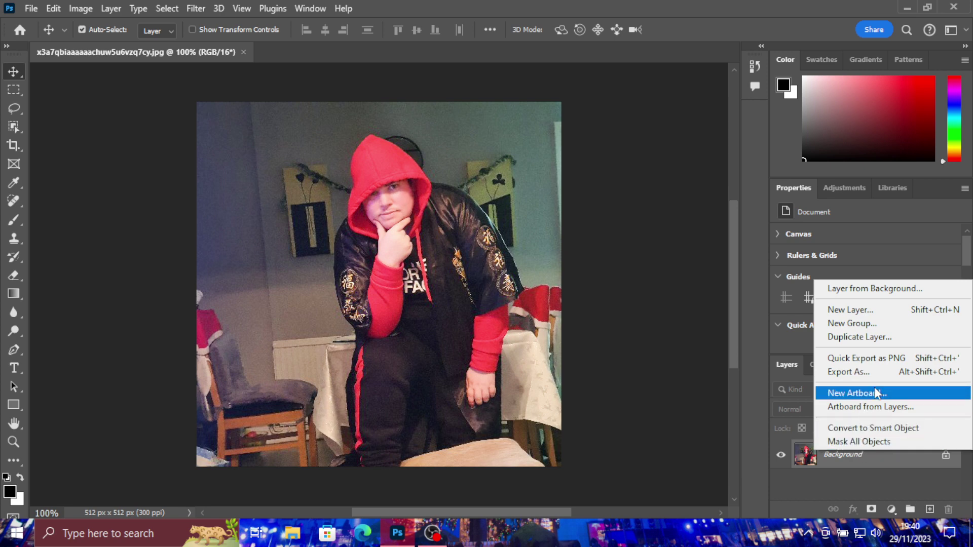
{"action": "left_click", "coordinate": [867, 334]}
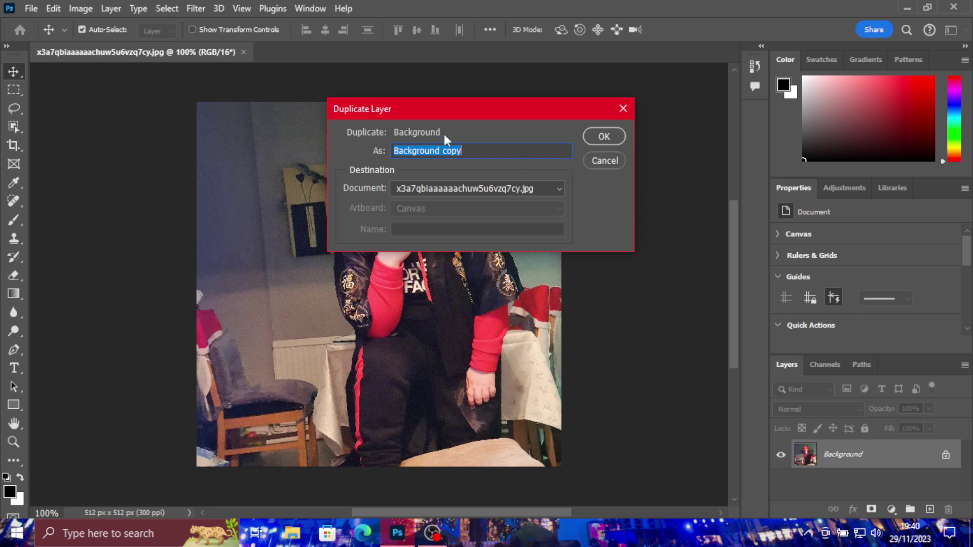
{"action": "left_click", "coordinate": [605, 137]}
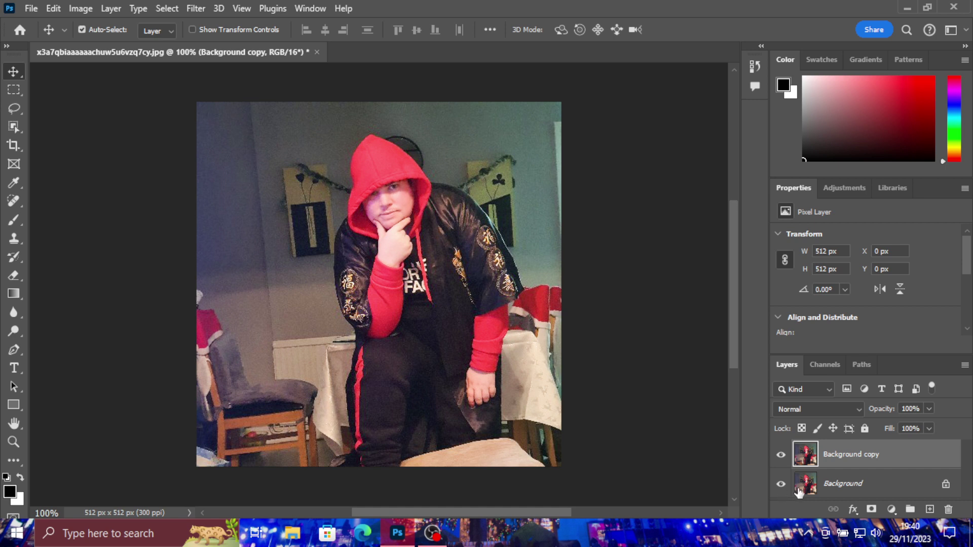
{"action": "left_click", "coordinate": [872, 485]}
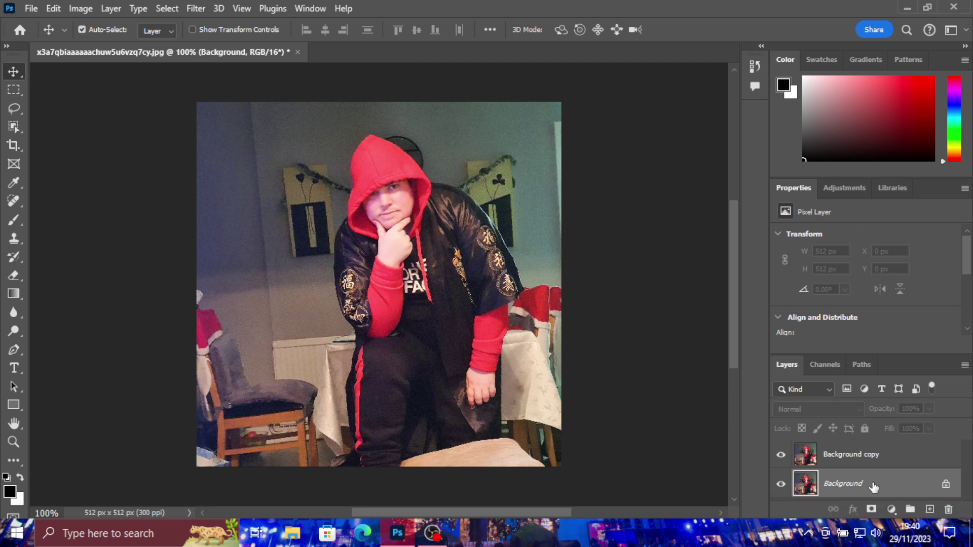
{"action": "key", "text": "Delete"}
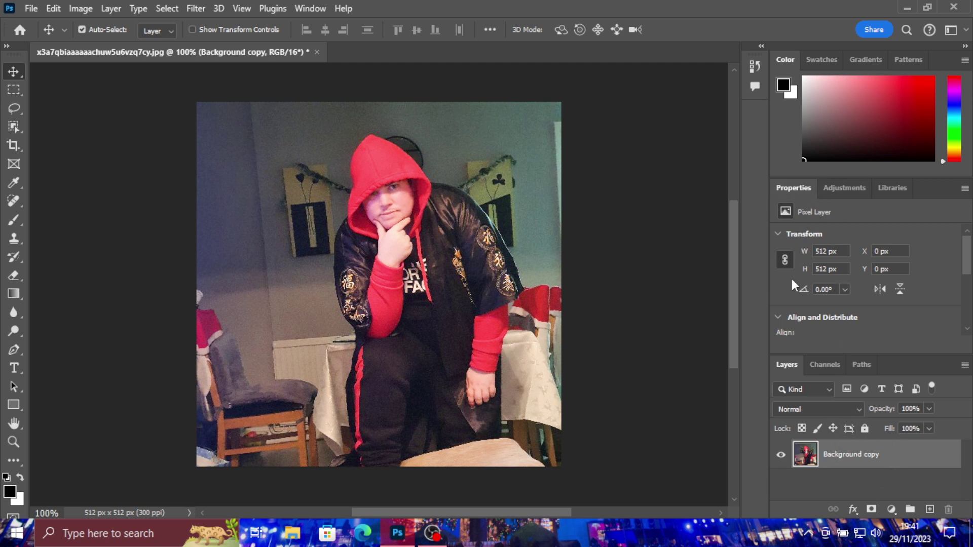
Collapse the Transform and Align and Distribute properties, and remove the photo's background with the Remove Background quick action
{"action": "left_click", "coordinate": [777, 317]}
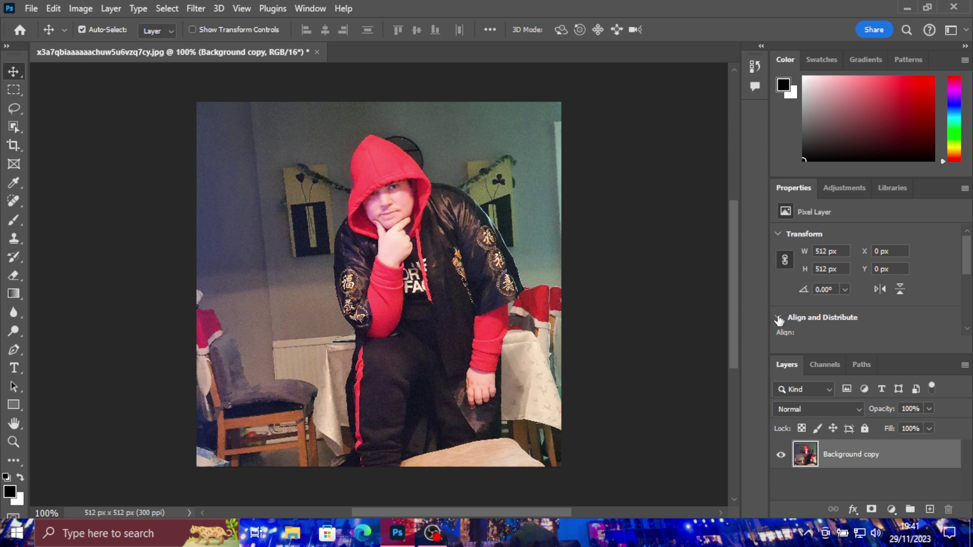
{"action": "left_click", "coordinate": [777, 235]}
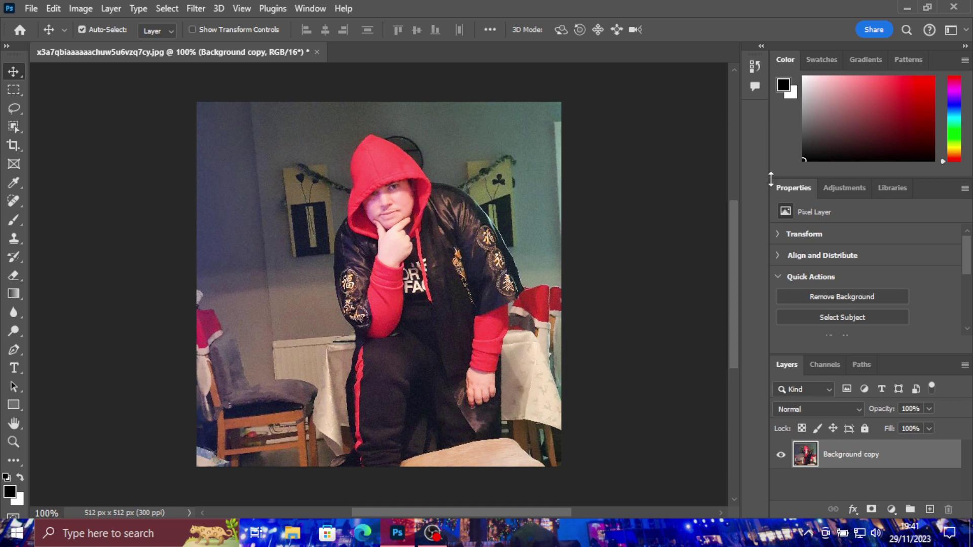
{"action": "left_click", "coordinate": [317, 8]}
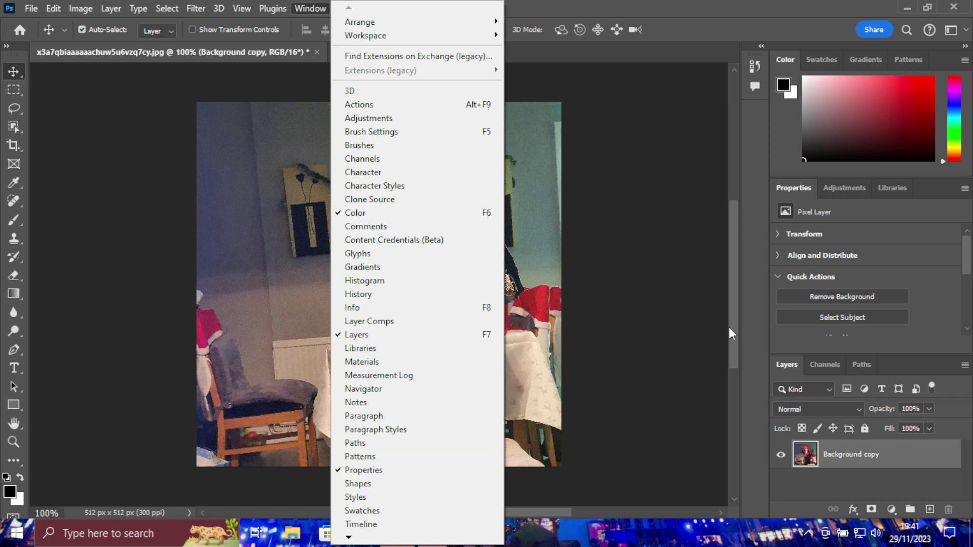
{"action": "left_click", "coordinate": [814, 275]}
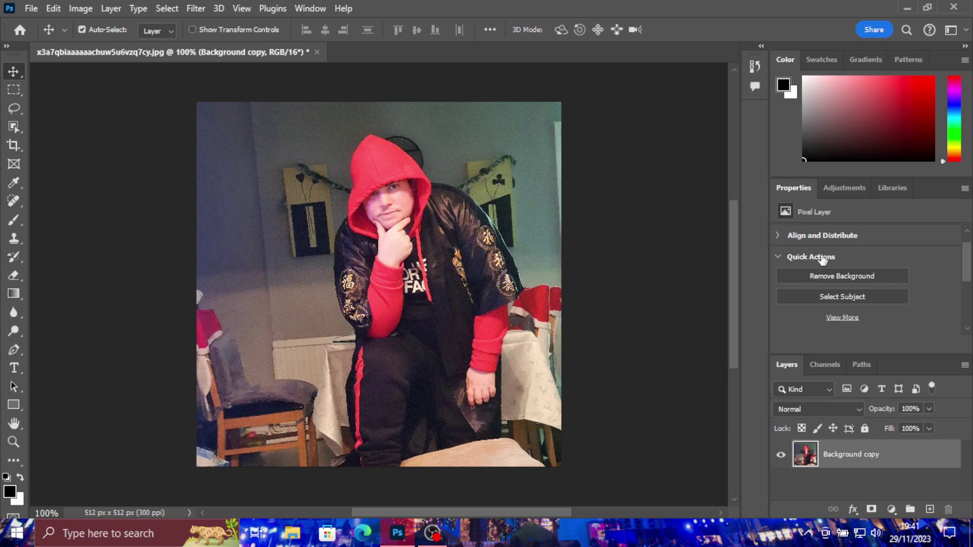
{"action": "left_click", "coordinate": [806, 277]}
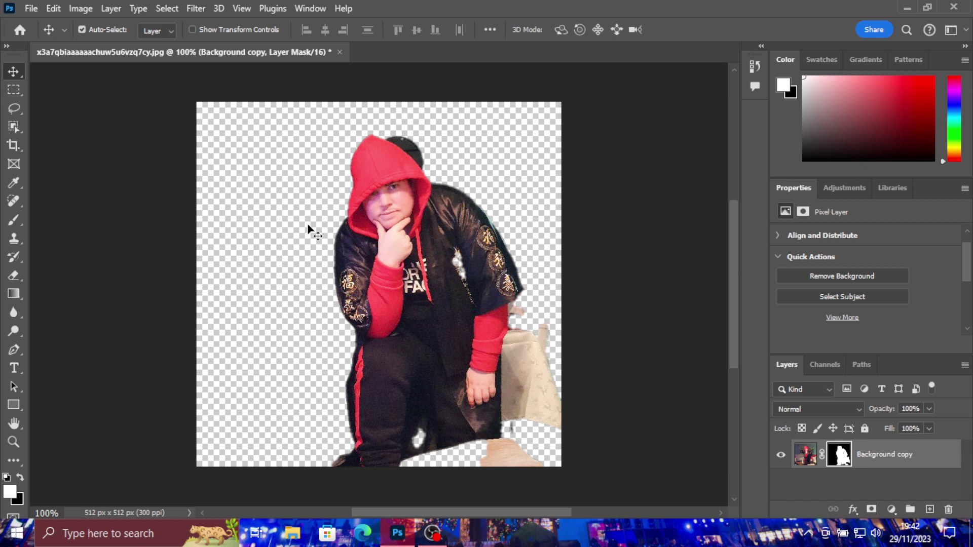
Draw a black rectangle of about 574 x 541 px that covers the whole canvas
{"action": "left_click", "coordinate": [13, 406]}
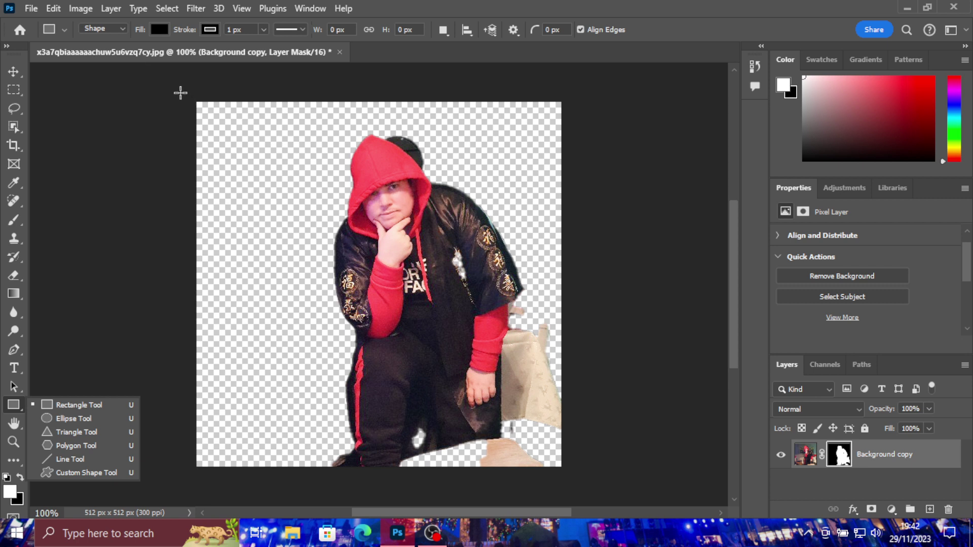
{"action": "left_click_drag", "start_coordinate": [180, 93], "coordinate": [588, 478]}
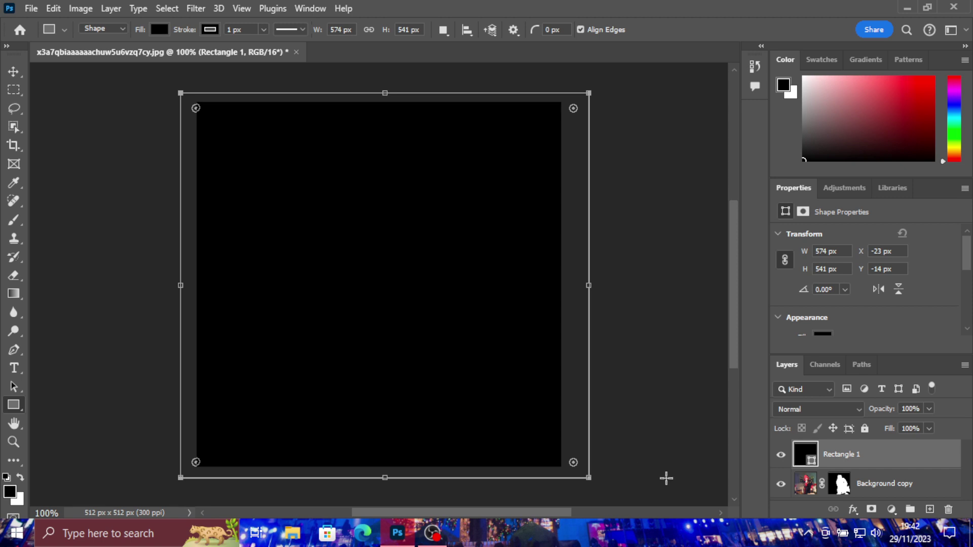
{"action": "left_click", "coordinate": [665, 478]}
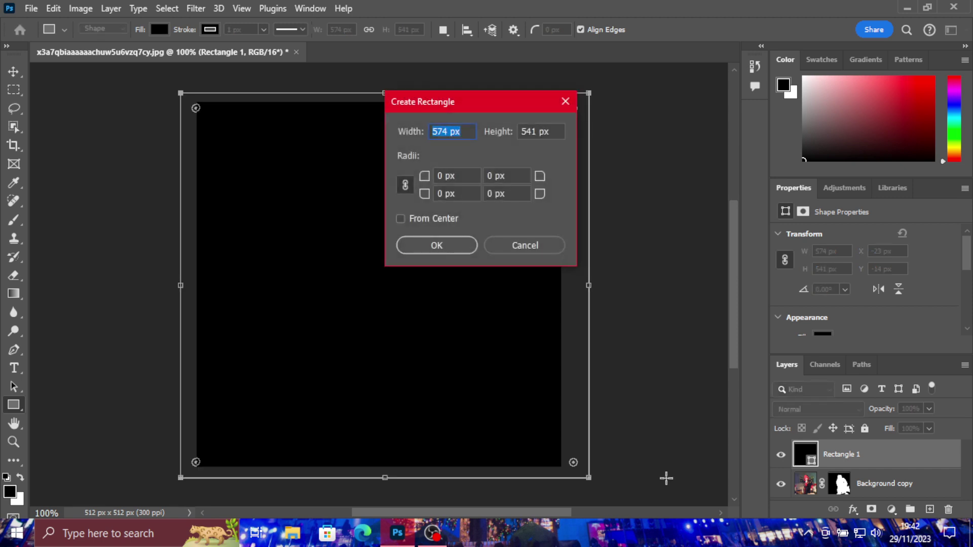
{"action": "left_click", "coordinate": [525, 245]}
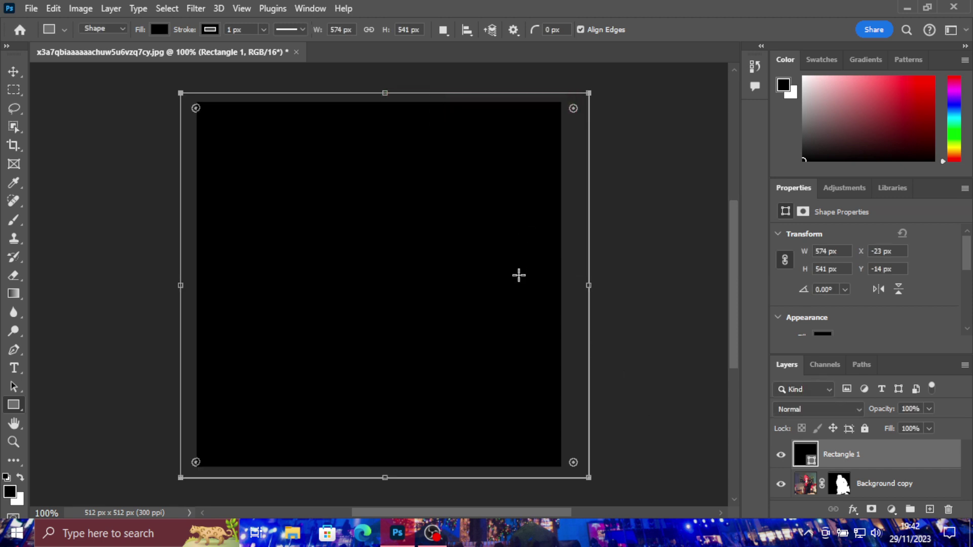
{"action": "left_click", "coordinate": [657, 252]}
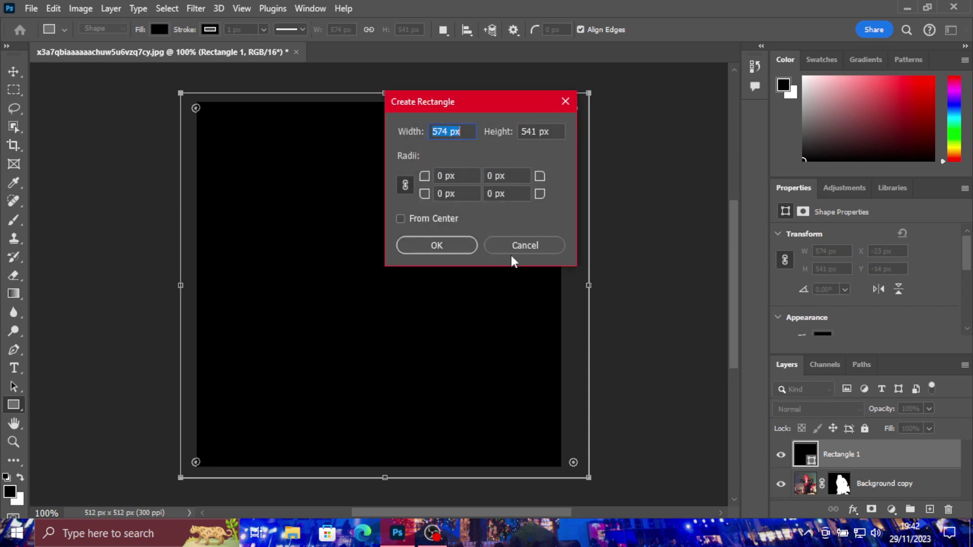
{"action": "left_click", "coordinate": [455, 245]}
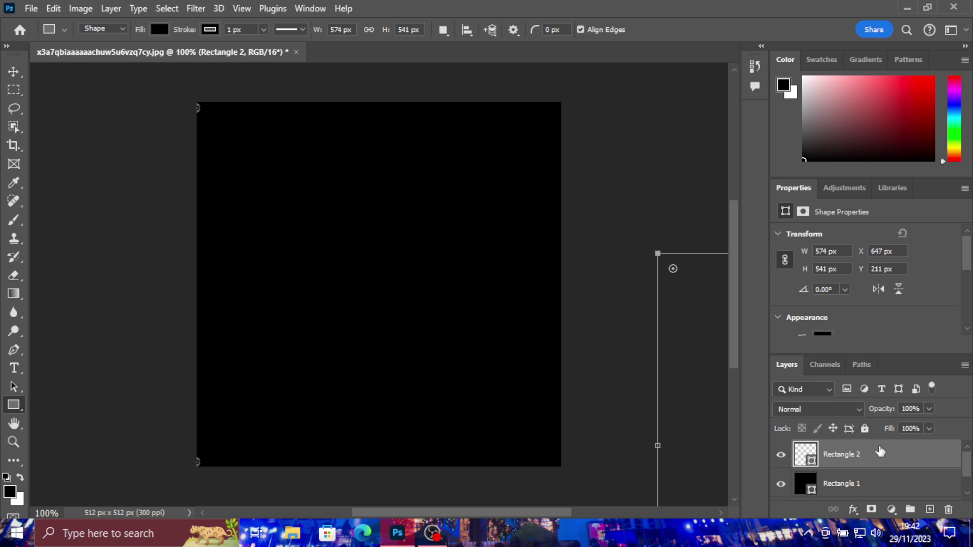
{"action": "key", "text": "Delete"}
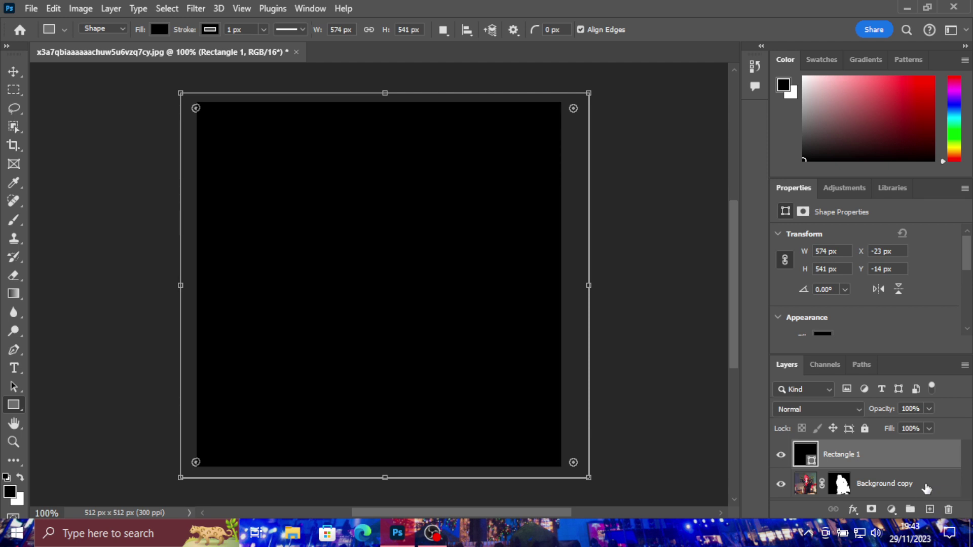
Move the masked Background copy layer above the black rectangle and open it in Select and Mask
{"action": "left_click_drag", "start_coordinate": [926, 488], "coordinate": [915, 449]}
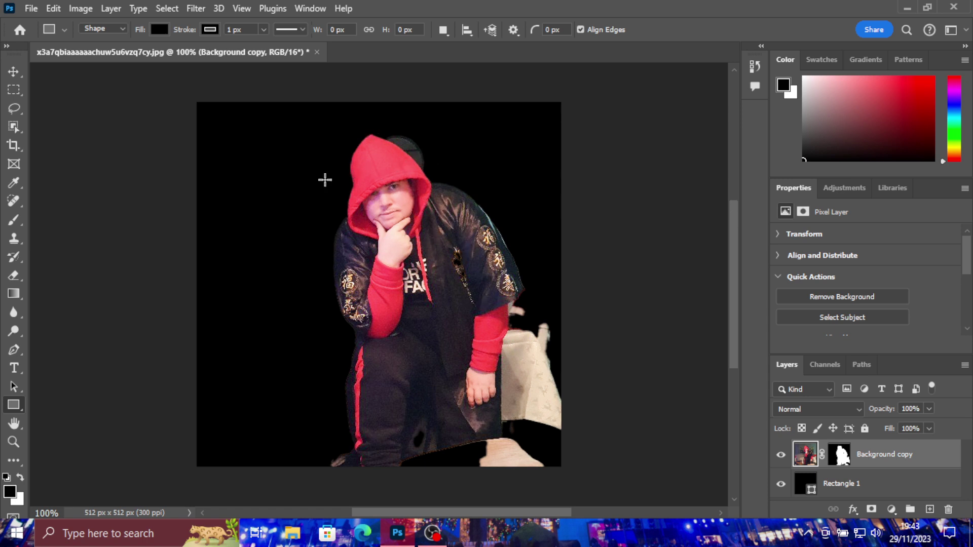
{"action": "left_click", "coordinate": [168, 9]}
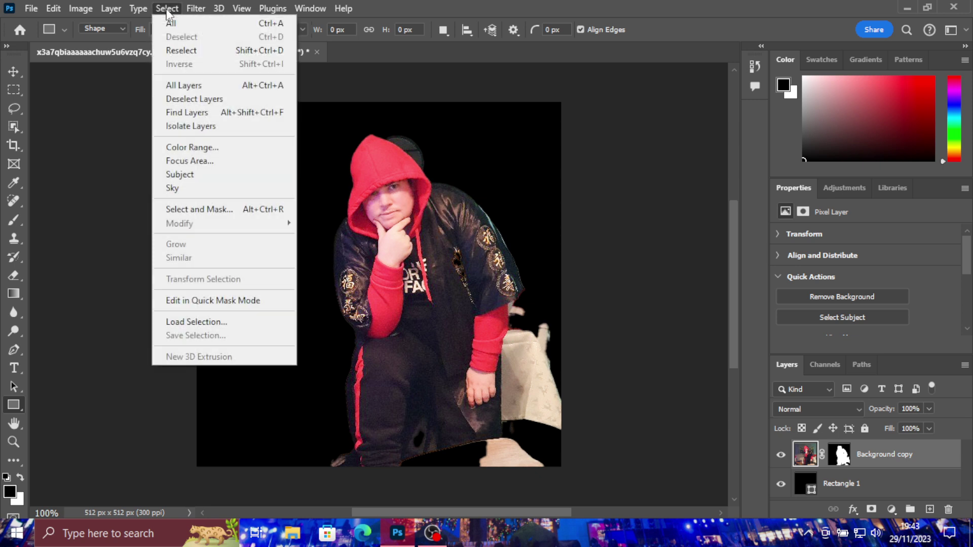
{"action": "left_click", "coordinate": [199, 210]}
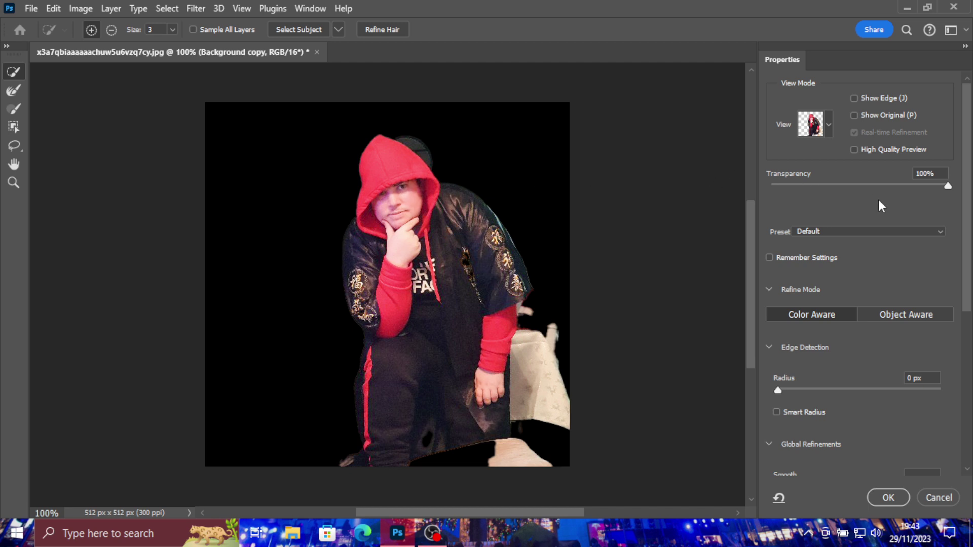
Subtract the dark round object behind the hood from the cutout with a size 16 selection brush, and switch the brush back to adding
{"action": "left_click_drag", "start_coordinate": [948, 186], "coordinate": [948, 212]}
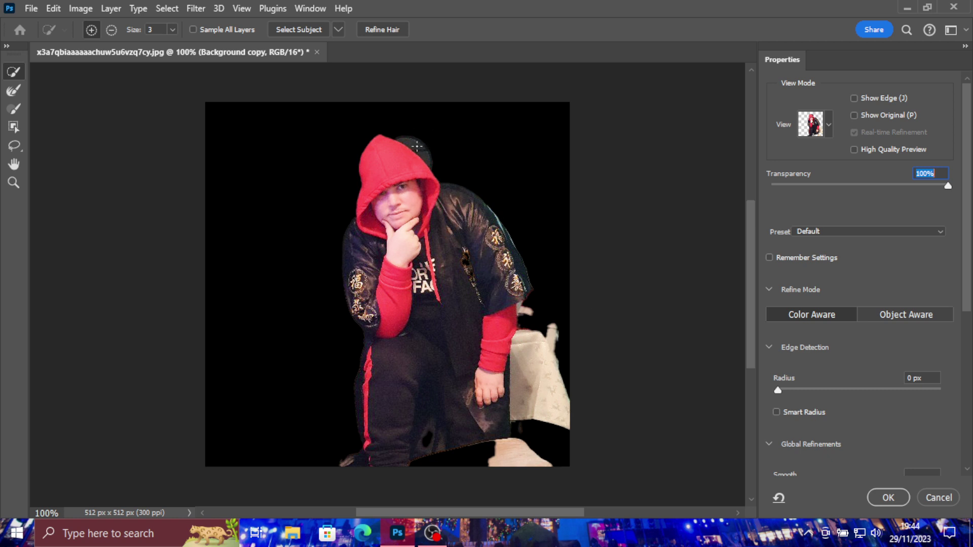
{"action": "left_click", "coordinate": [174, 29]}
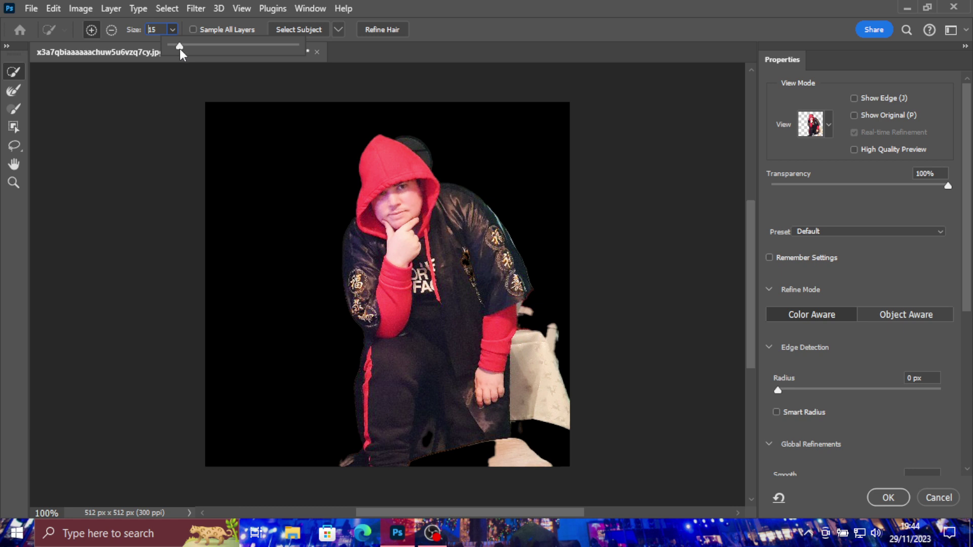
{"action": "left_click", "coordinate": [114, 34]}
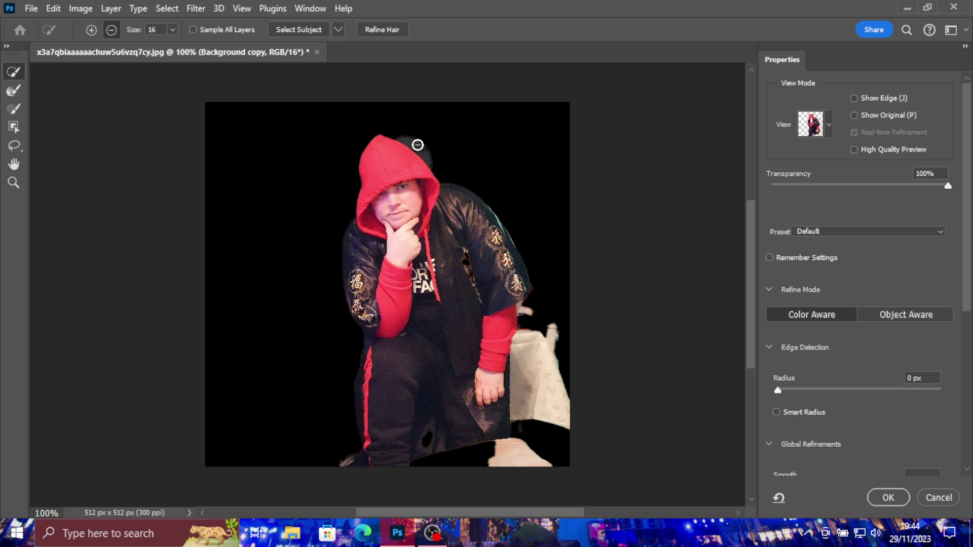
{"action": "left_click_drag", "start_coordinate": [418, 145], "coordinate": [434, 147]}
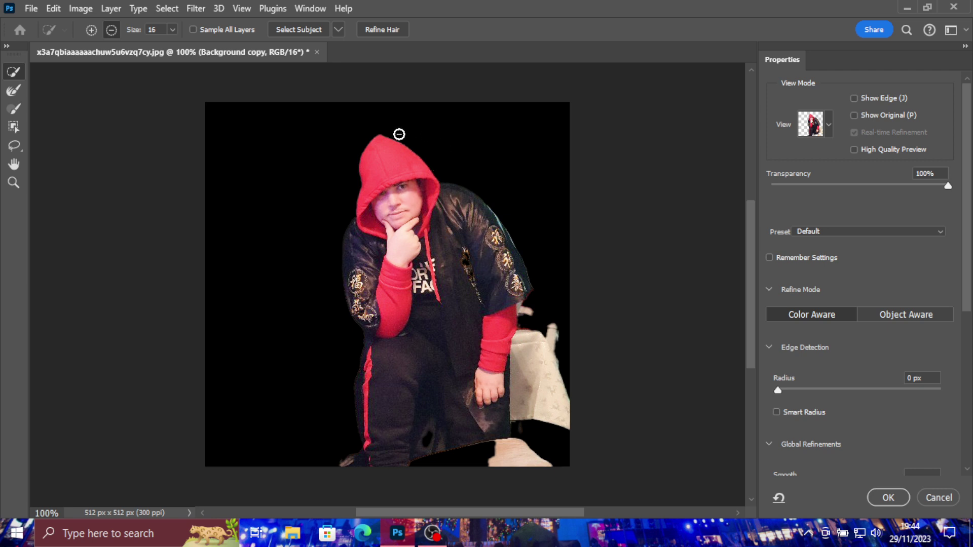
{"action": "left_click", "coordinate": [90, 31]}
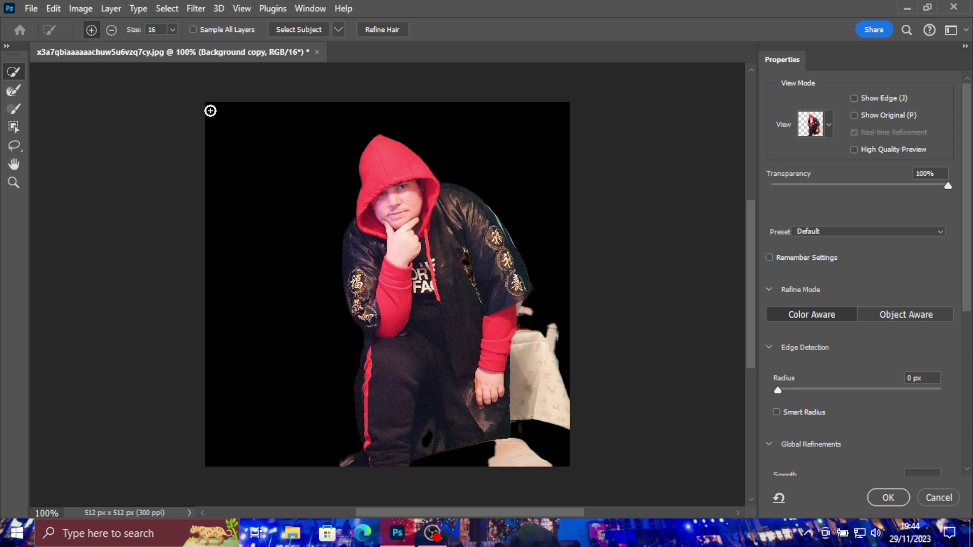
Add the grey wall area beside the person to the cutout and subtract it again with the size 16 brush
{"action": "left_click", "coordinate": [245, 142]}
{"action": "left_click_drag", "start_coordinate": [267, 179], "coordinate": [260, 226]}
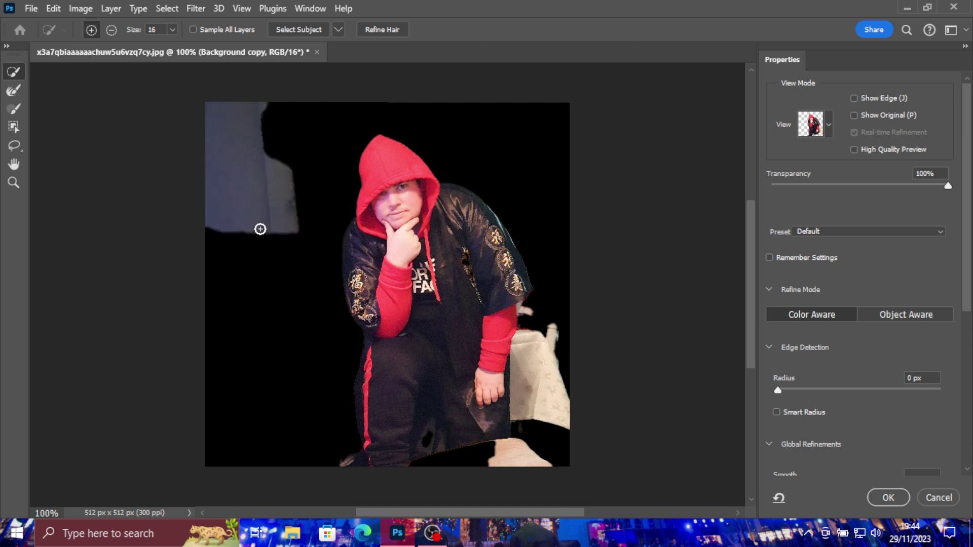
{"action": "left_click", "coordinate": [112, 30]}
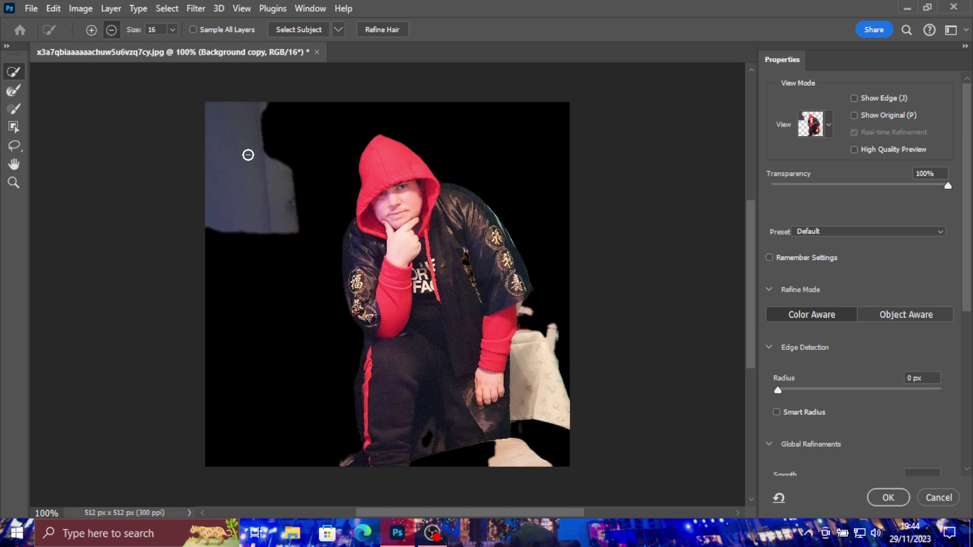
{"action": "mouse_move", "coordinate": [247, 154]}
{"action": "left_mouse_down"}
{"action": "mouse_move", "coordinate": [216, 94]}
{"action": "mouse_move", "coordinate": [262, 117]}
{"action": "mouse_move", "coordinate": [270, 135]}
{"action": "mouse_move", "coordinate": [270, 111]}
{"action": "mouse_move", "coordinate": [260, 109]}
{"action": "mouse_move", "coordinate": [246, 148]}
{"action": "mouse_move", "coordinate": [262, 177]}
{"action": "mouse_move", "coordinate": [224, 185]}
{"action": "mouse_move", "coordinate": [207, 156]}
{"action": "mouse_move", "coordinate": [260, 139]}
{"action": "mouse_move", "coordinate": [237, 145]}
{"action": "mouse_move", "coordinate": [245, 180]}
{"action": "mouse_move", "coordinate": [294, 183]}
{"action": "mouse_move", "coordinate": [279, 187]}
{"action": "mouse_move", "coordinate": [293, 215]}
{"action": "mouse_move", "coordinate": [269, 188]}
{"action": "mouse_move", "coordinate": [263, 157]}
{"action": "left_mouse_up"}
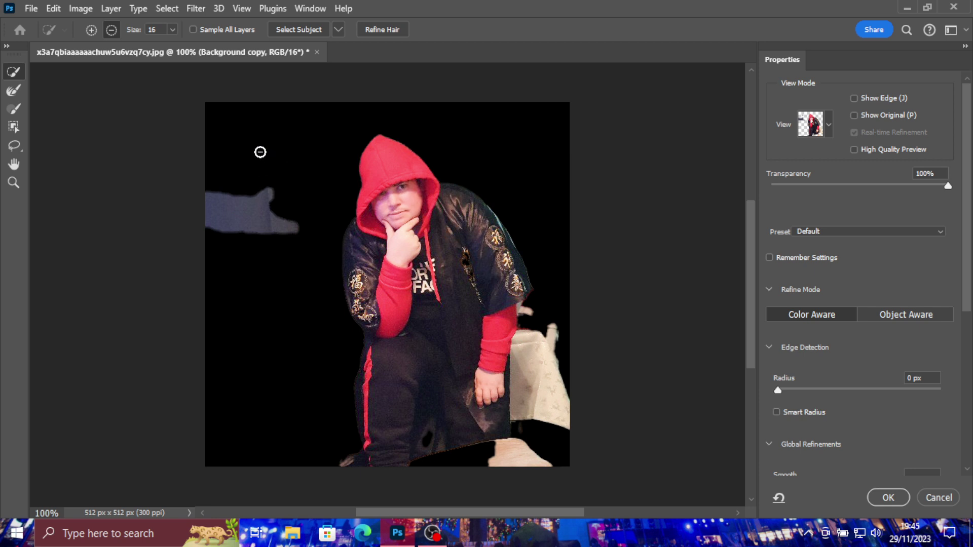
{"action": "left_click_drag", "start_coordinate": [297, 224], "coordinate": [214, 220]}
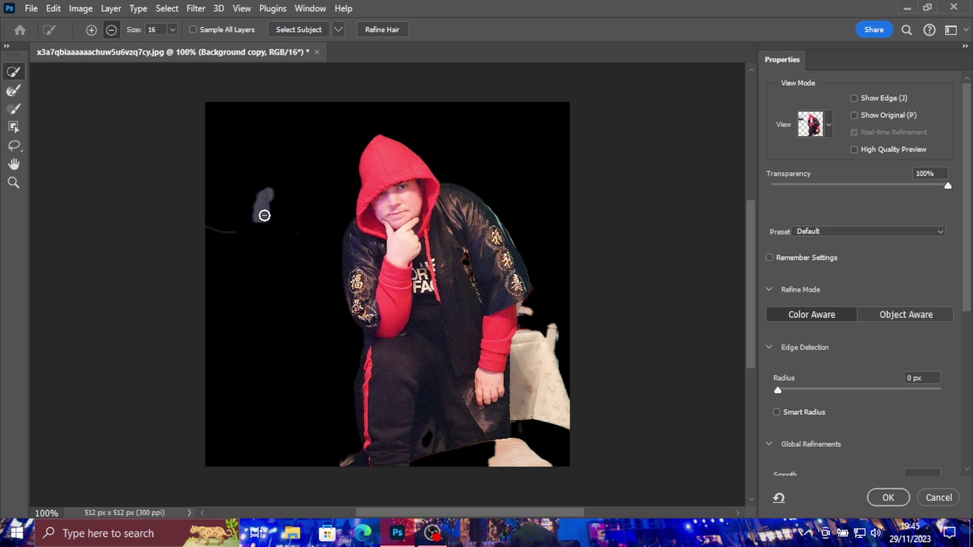
{"action": "left_click_drag", "start_coordinate": [293, 232], "coordinate": [248, 152]}
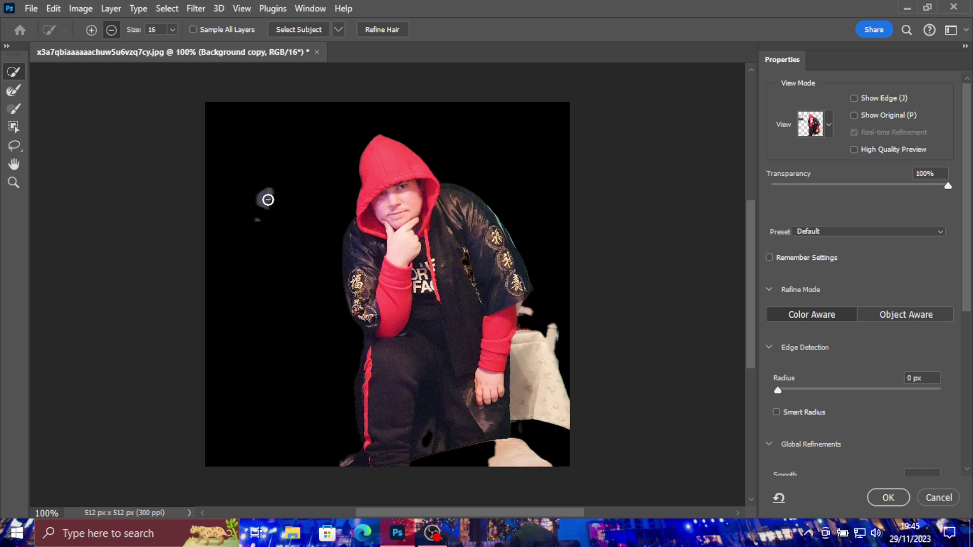
{"action": "left_click_drag", "start_coordinate": [265, 200], "coordinate": [258, 201]}
Undo the trial subtraction on the jacket and add the missing gold embroidery on its front back to the cutout
{"action": "left_click", "coordinate": [465, 262]}
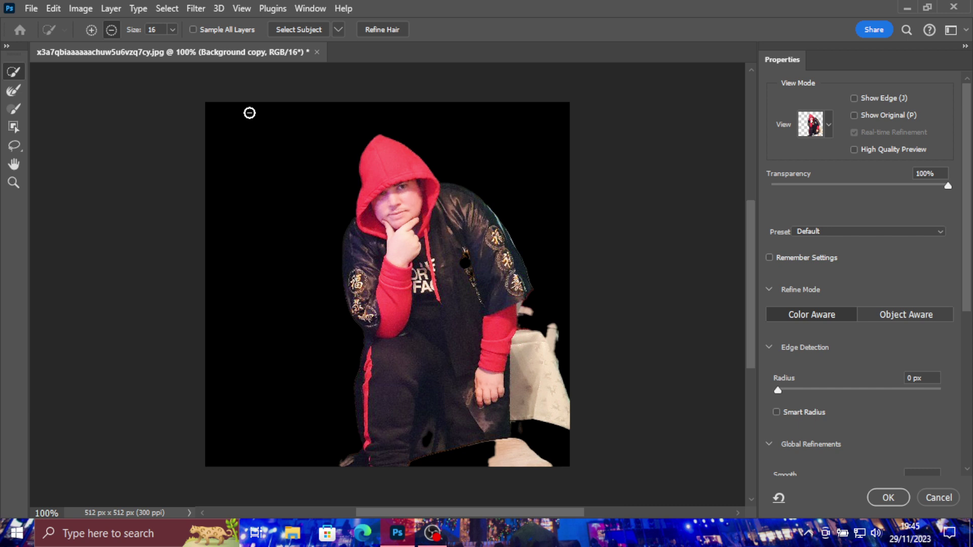
{"action": "key", "text": "ctrl+z"}
{"action": "left_click", "coordinate": [92, 36]}
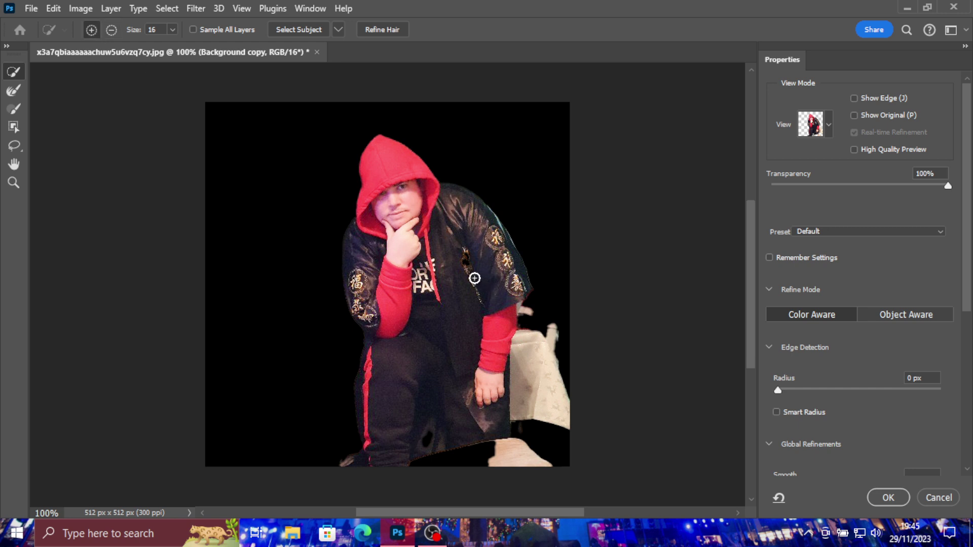
{"action": "mouse_move", "coordinate": [471, 278]}
{"action": "left_mouse_down"}
{"action": "mouse_move", "coordinate": [459, 257]}
{"action": "mouse_move", "coordinate": [468, 280]}
{"action": "left_mouse_up"}
Subtract the white cloth-covered furniture beside the hand and the pale object below it from the cutout
{"action": "left_click", "coordinate": [112, 32]}
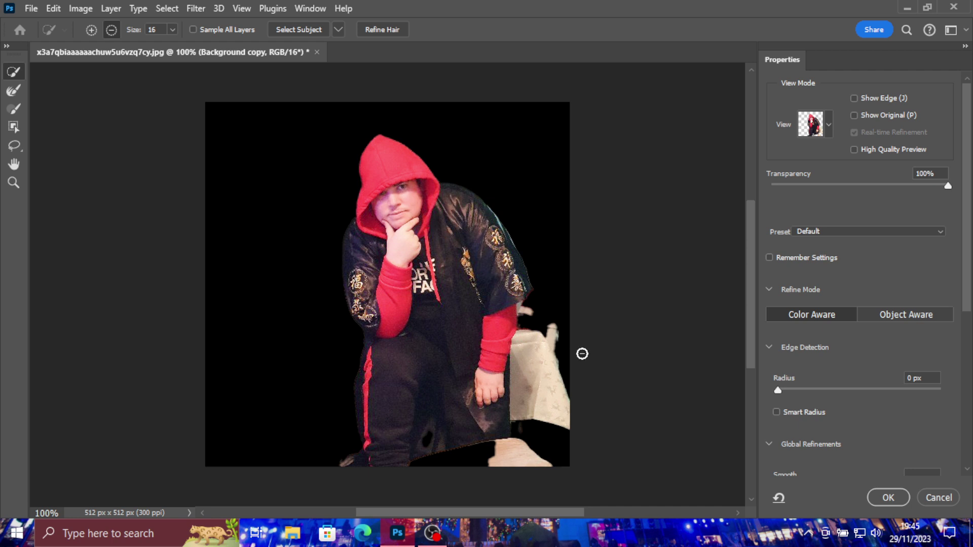
{"action": "left_click", "coordinate": [552, 404]}
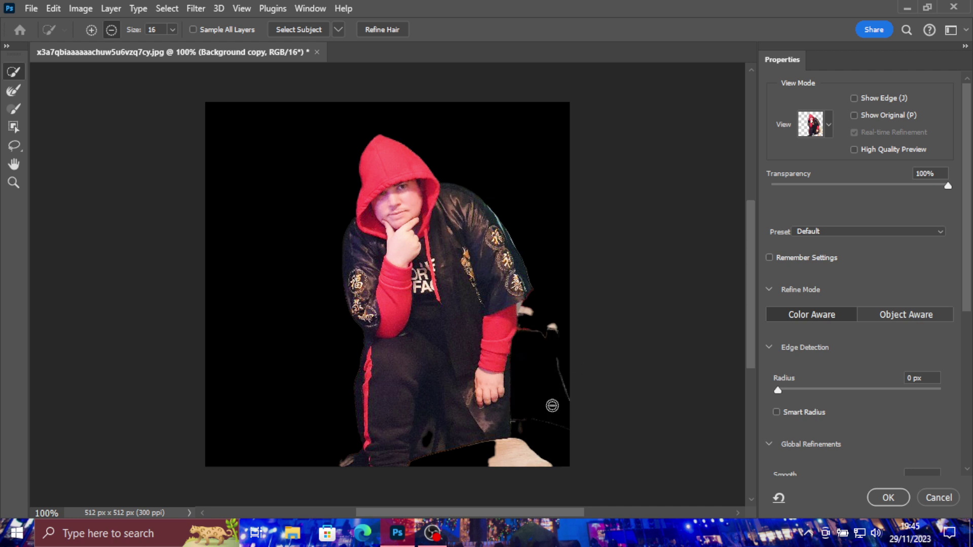
{"action": "mouse_move", "coordinate": [565, 370]}
{"action": "left_mouse_down"}
{"action": "mouse_move", "coordinate": [528, 310]}
{"action": "mouse_move", "coordinate": [540, 329]}
{"action": "left_mouse_up"}
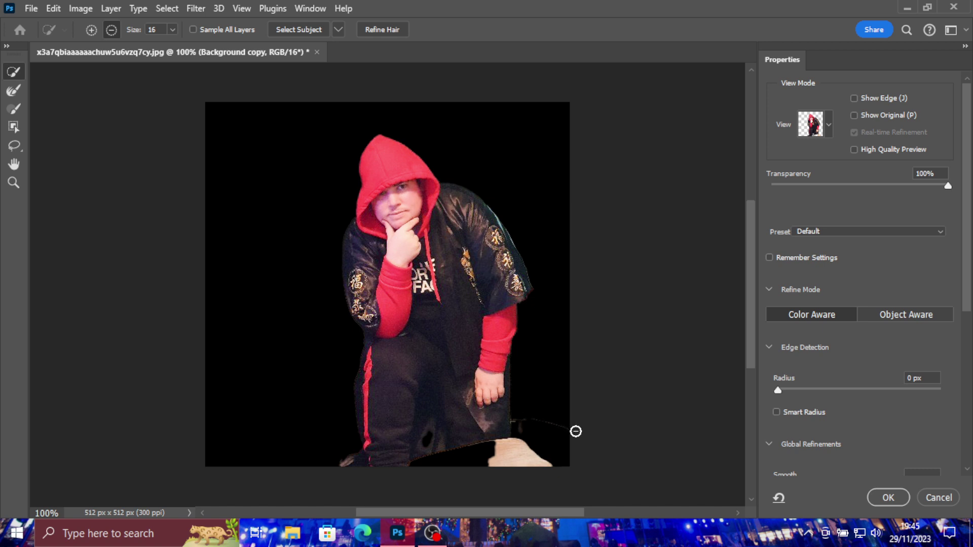
{"action": "mouse_move", "coordinate": [529, 457]}
{"action": "left_mouse_down"}
{"action": "mouse_move", "coordinate": [541, 452]}
{"action": "mouse_move", "coordinate": [509, 458]}
{"action": "left_mouse_up"}
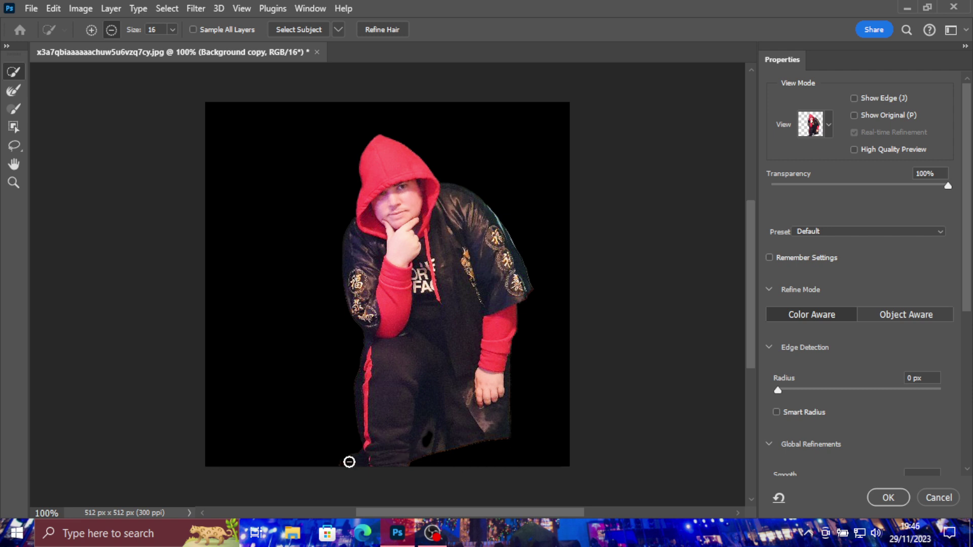
Subtract the leftover beside the foot and the dark area between the legs from the cutout
{"action": "left_click_drag", "start_coordinate": [349, 461], "coordinate": [338, 454]}
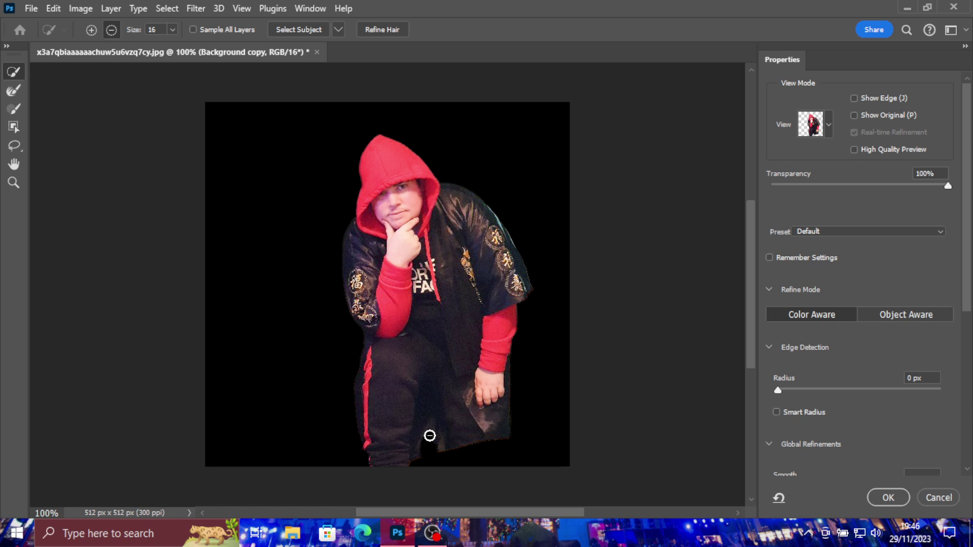
{"action": "mouse_move", "coordinate": [429, 436]}
{"action": "left_mouse_down"}
{"action": "mouse_move", "coordinate": [436, 429]}
{"action": "mouse_move", "coordinate": [437, 454]}
{"action": "left_mouse_up"}
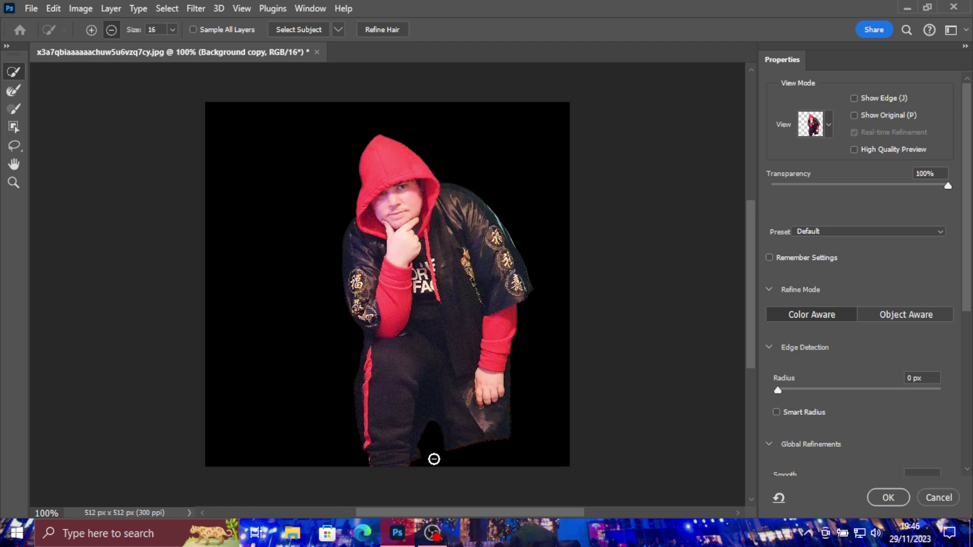
{"action": "mouse_move", "coordinate": [432, 449]}
{"action": "left_mouse_down"}
{"action": "mouse_move", "coordinate": [423, 412]}
{"action": "mouse_move", "coordinate": [437, 385]}
{"action": "left_mouse_up"}
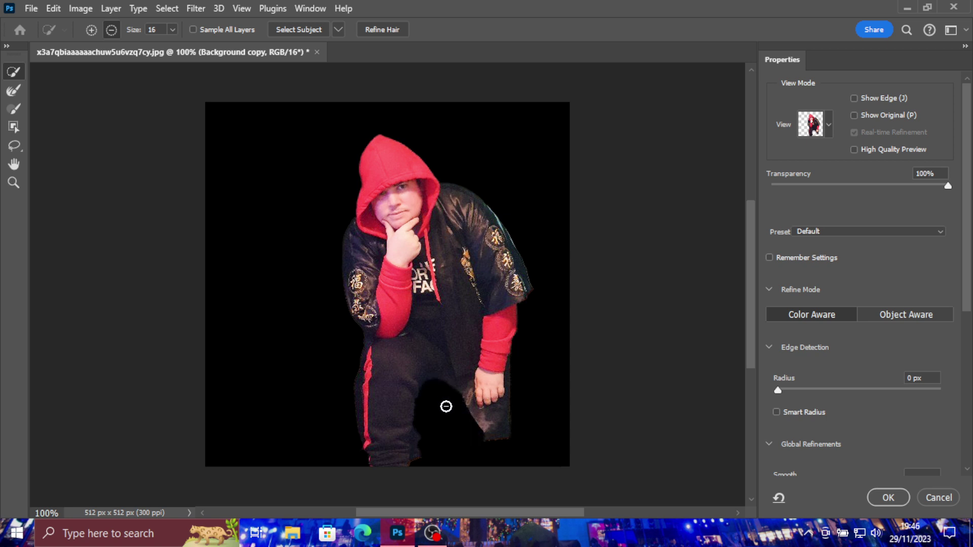
Try to trim the inner edge of the lower leg with the subtracting brush, reducing its size to 6 for the second attempt
{"action": "left_click", "coordinate": [419, 441]}
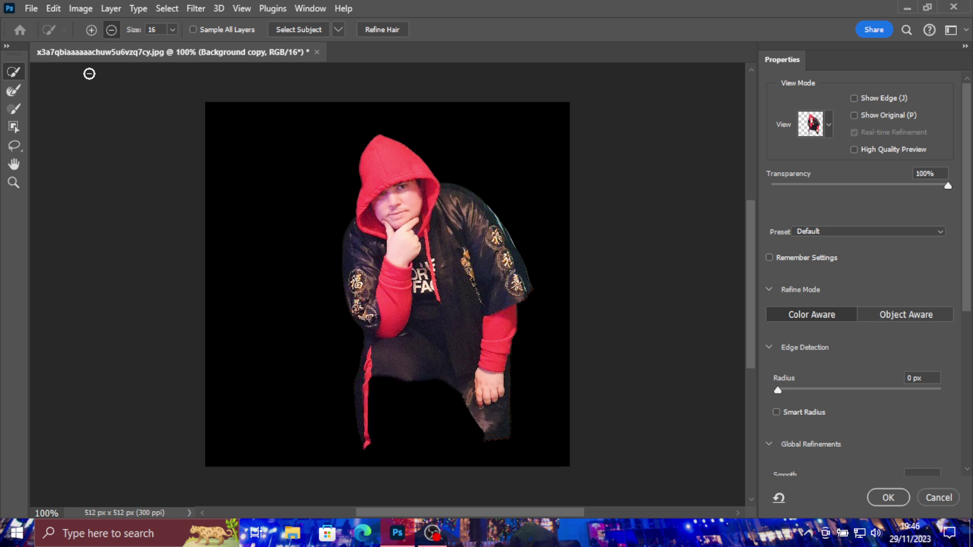
{"action": "key", "text": "ctrl+z"}
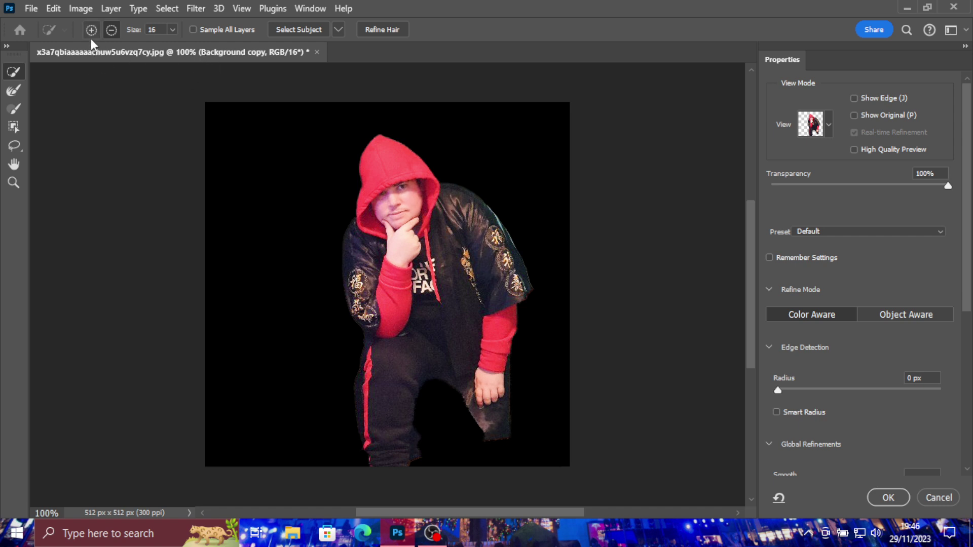
{"action": "left_click", "coordinate": [174, 29]}
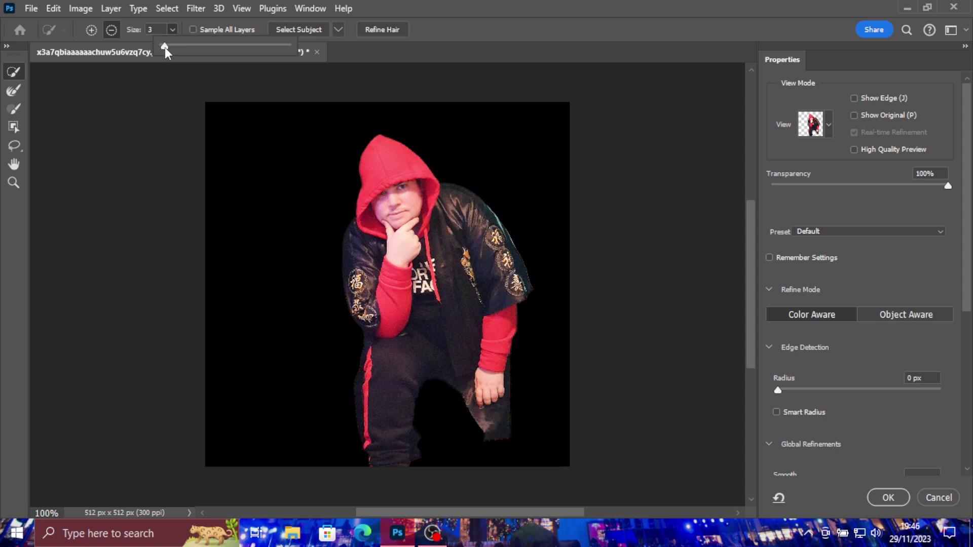
{"action": "left_click", "coordinate": [166, 47]}
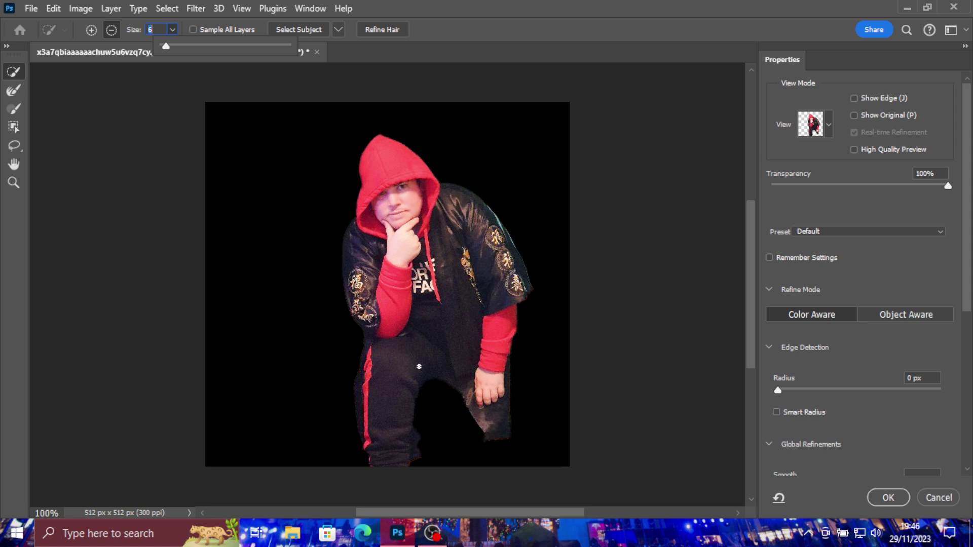
{"action": "left_click", "coordinate": [420, 444]}
{"action": "left_click", "coordinate": [419, 442]}
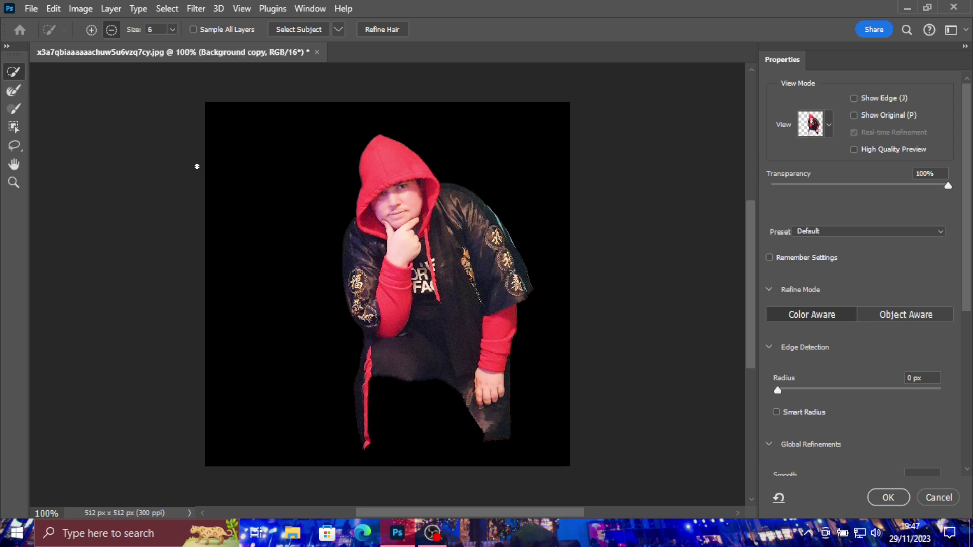
{"action": "key", "text": "ctrl+z"}
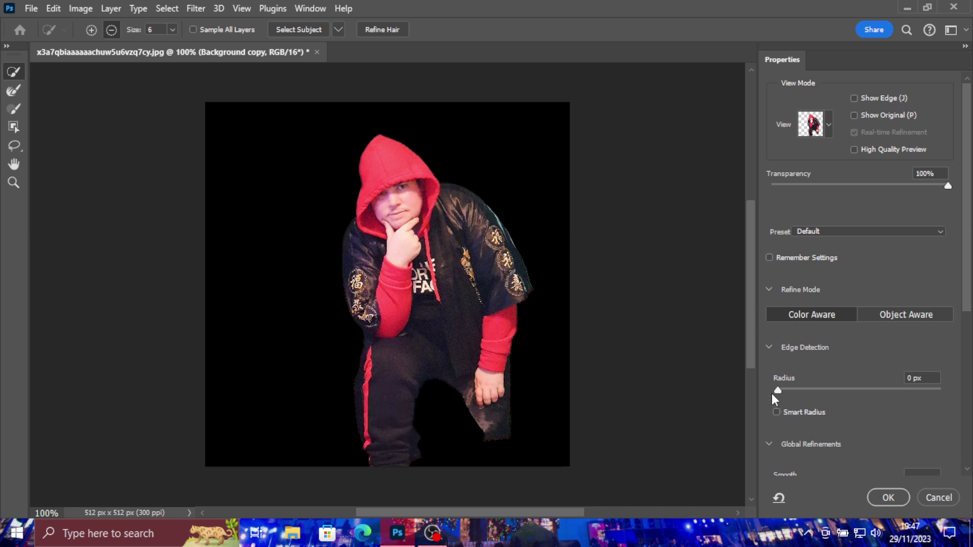
Set the edge detection radius to 4 px and try subtracting along the lower leg's inner edge
{"action": "left_click_drag", "start_coordinate": [777, 390], "coordinate": [798, 390]}
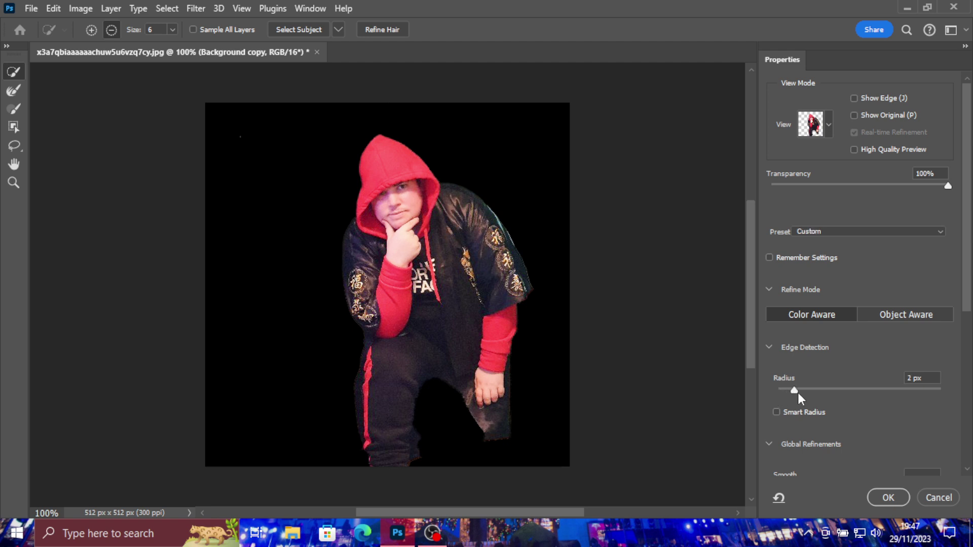
{"action": "left_click", "coordinate": [810, 393]}
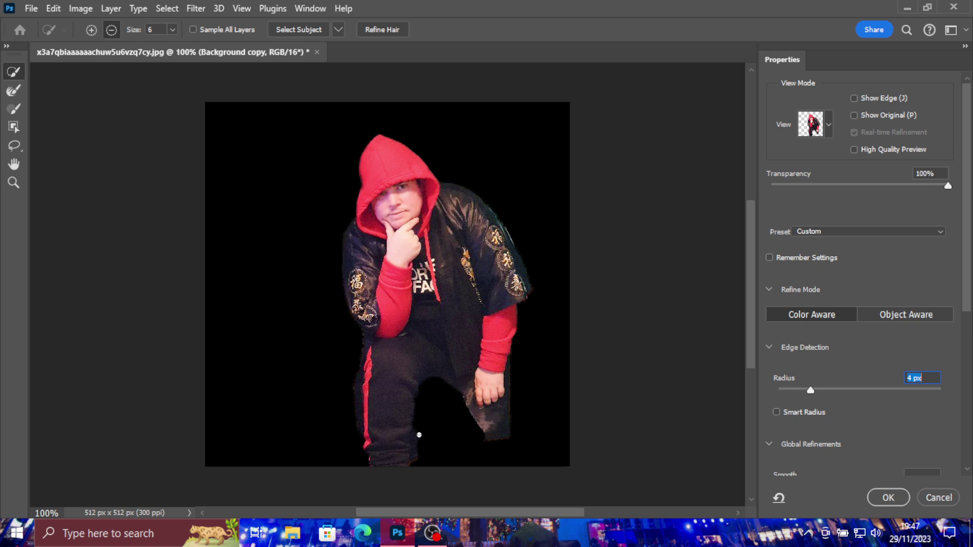
{"action": "left_click_drag", "start_coordinate": [419, 435], "coordinate": [424, 435]}
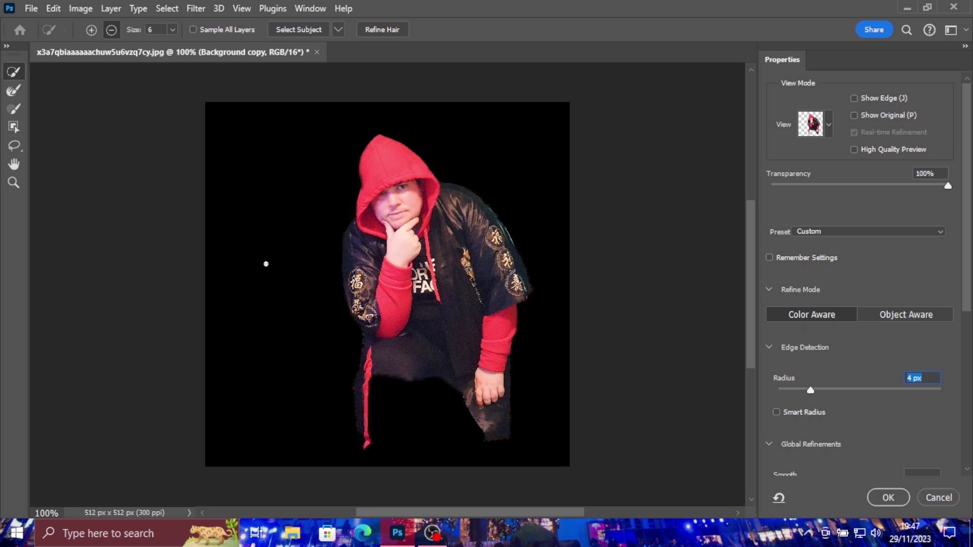
{"action": "key", "text": "ctrl+z"}
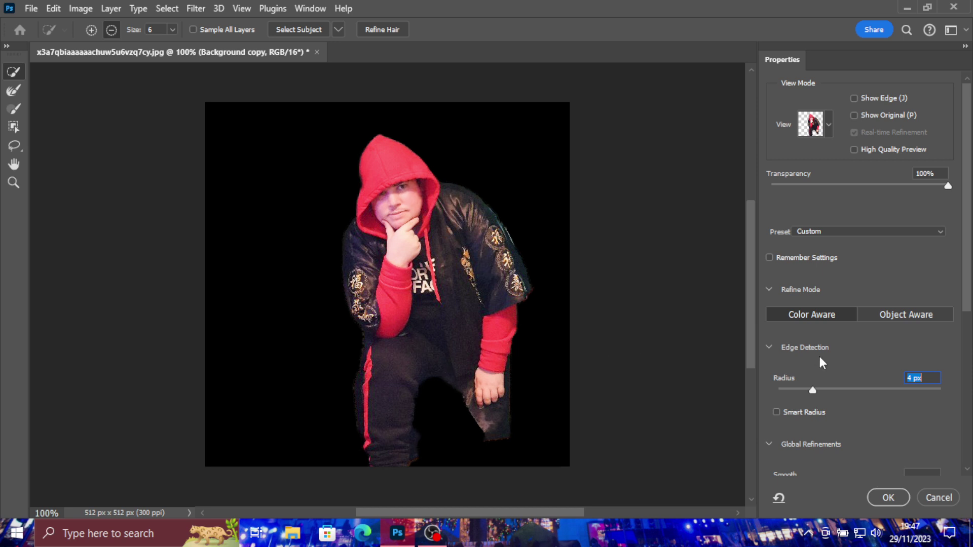
Set the global refinements to Smooth 17, Feather 2.5 px and Contrast 16%, and apply the refined selection
{"action": "scroll", "coordinate": [821, 361], "scroll_direction": "down", "scroll_amount": 5}
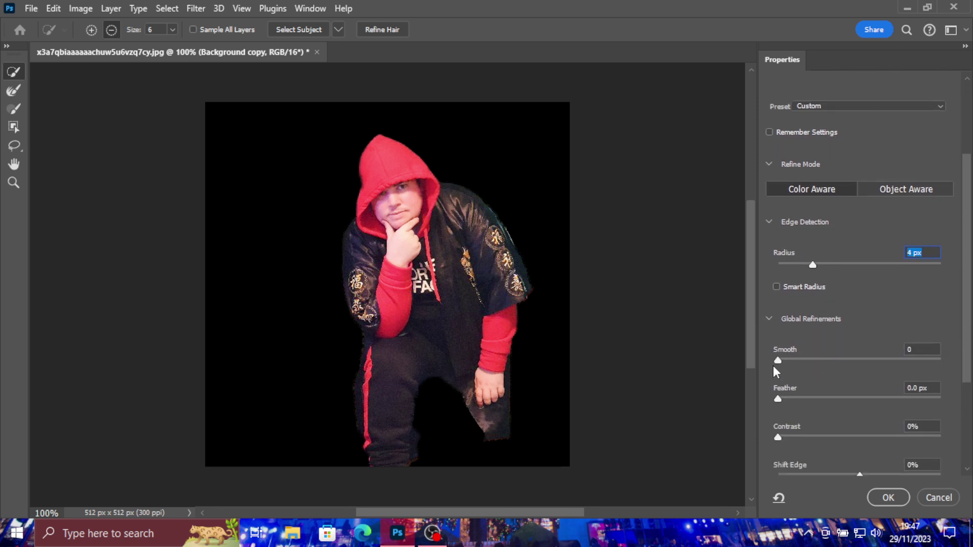
{"action": "left_click_drag", "start_coordinate": [778, 359], "coordinate": [804, 359]}
{"action": "left_click_drag", "start_coordinate": [780, 398], "coordinate": [793, 403]}
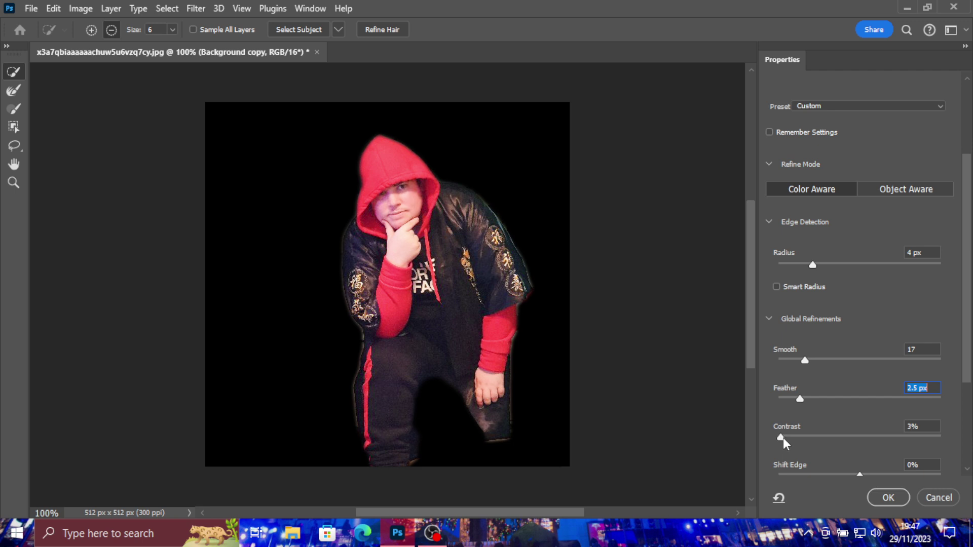
{"action": "left_click_drag", "start_coordinate": [782, 437], "coordinate": [804, 436]}
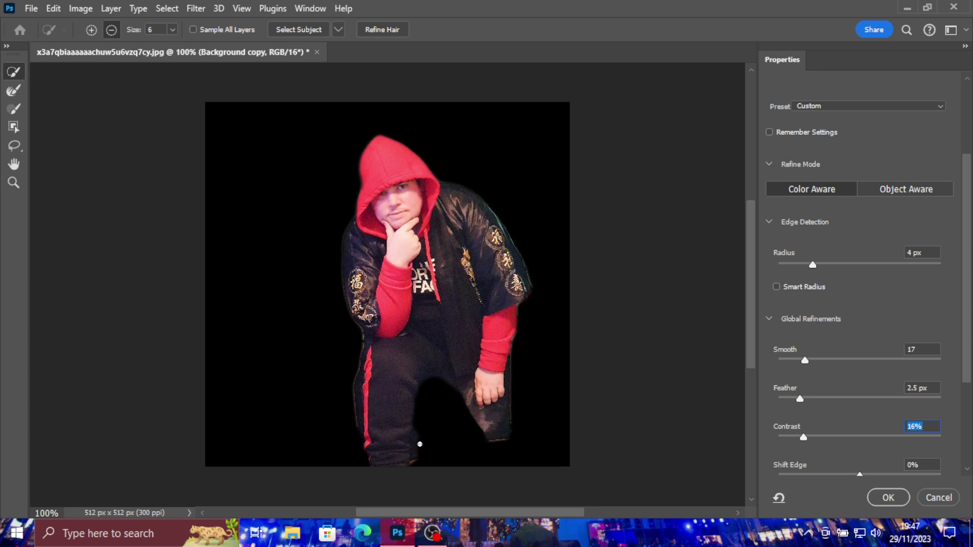
{"action": "left_click_drag", "start_coordinate": [419, 444], "coordinate": [420, 443]}
{"action": "left_click", "coordinate": [880, 496]}
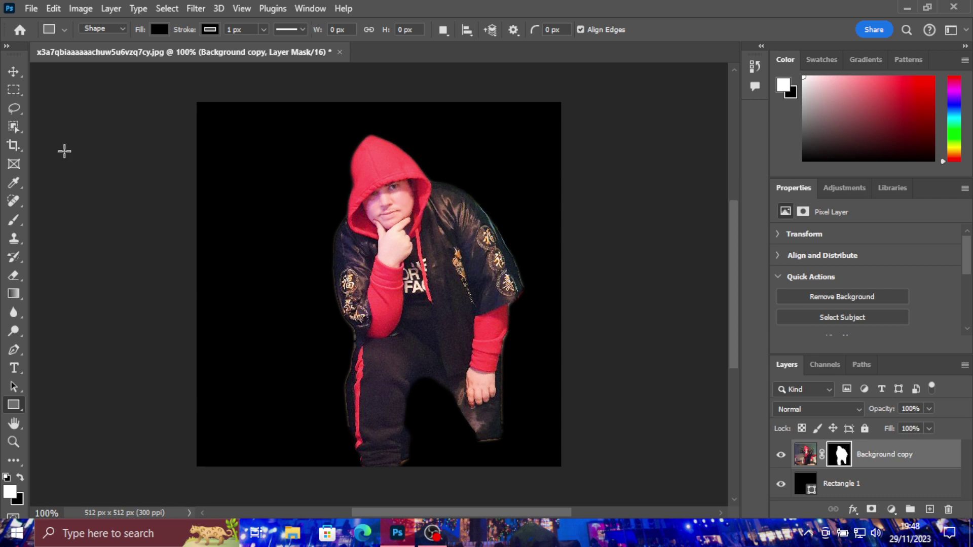
Move the cutout person up and to the left on the canvas, and delete the black Rectangle 1 layer
{"action": "left_click", "coordinate": [13, 71]}
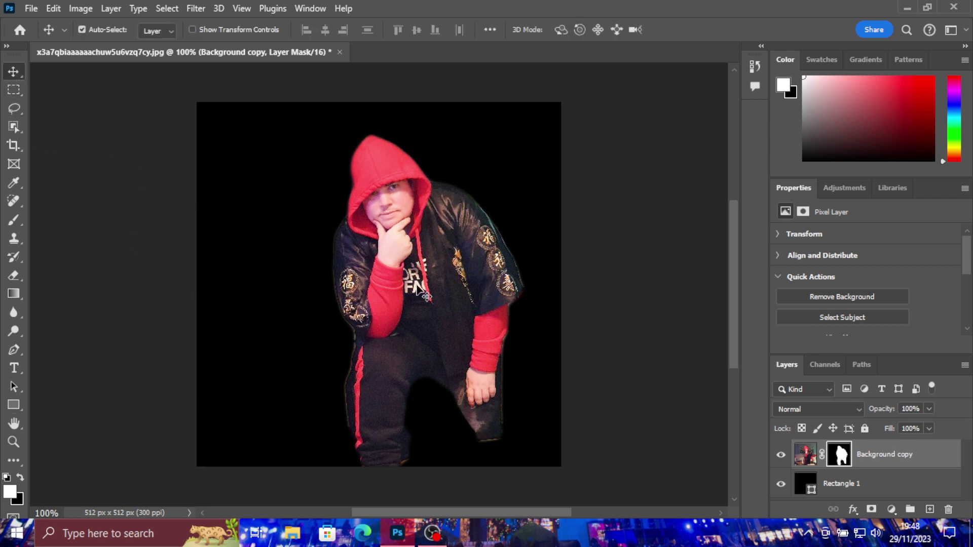
{"action": "left_click_drag", "start_coordinate": [426, 297], "coordinate": [376, 274]}
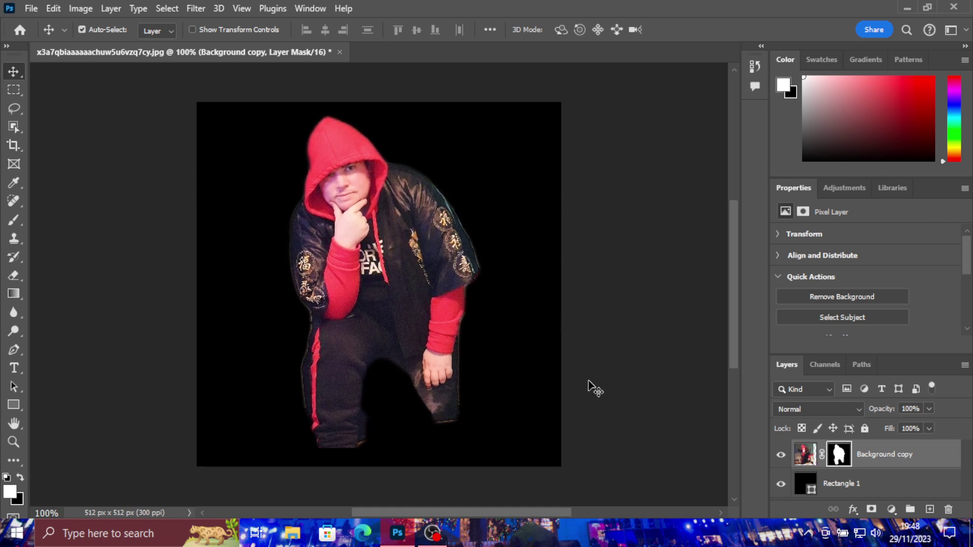
{"action": "left_click", "coordinate": [879, 485]}
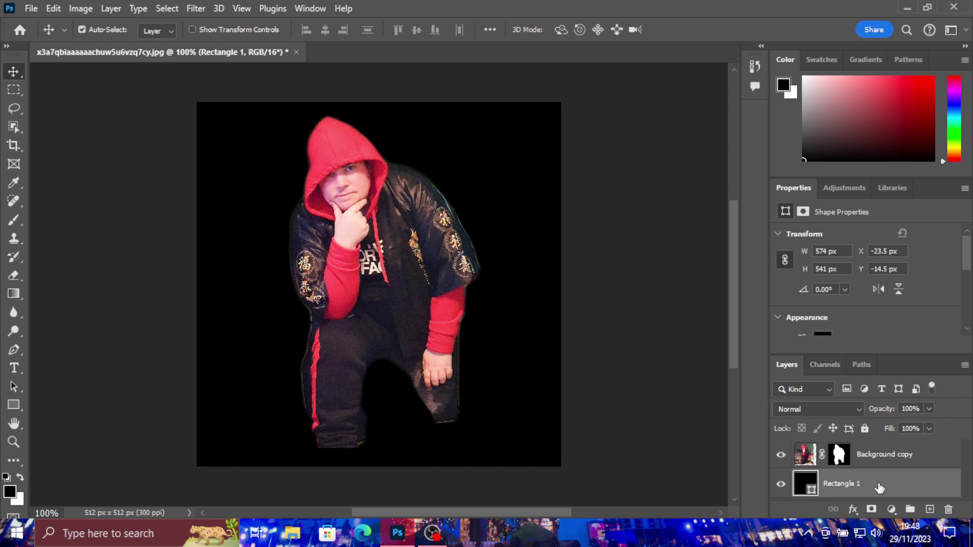
{"action": "key", "text": "Delete"}
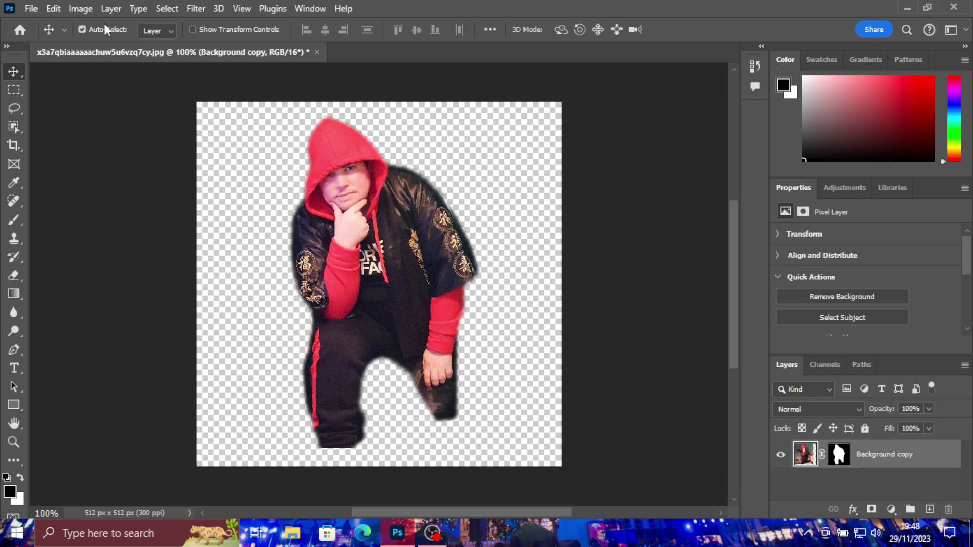
Trim the image based on transparent pixels on all four sides, and return to the Move tool
{"action": "left_click", "coordinate": [90, 12]}
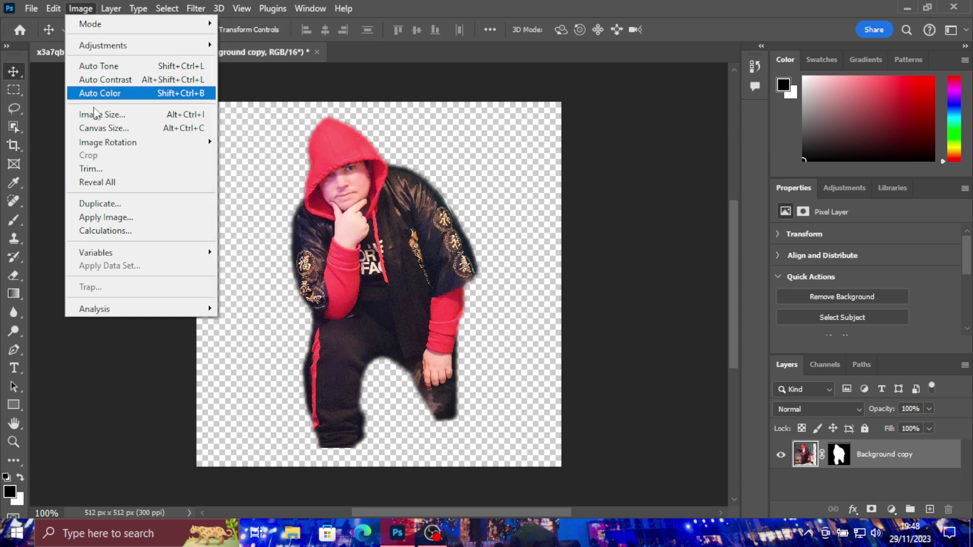
{"action": "left_click", "coordinate": [102, 170]}
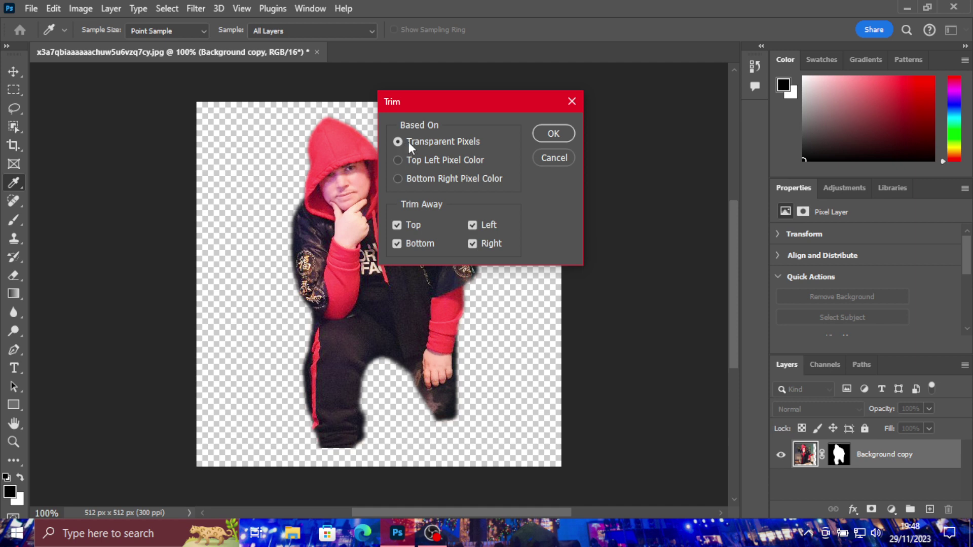
{"action": "left_click", "coordinate": [554, 134]}
{"action": "key", "text": "v"}
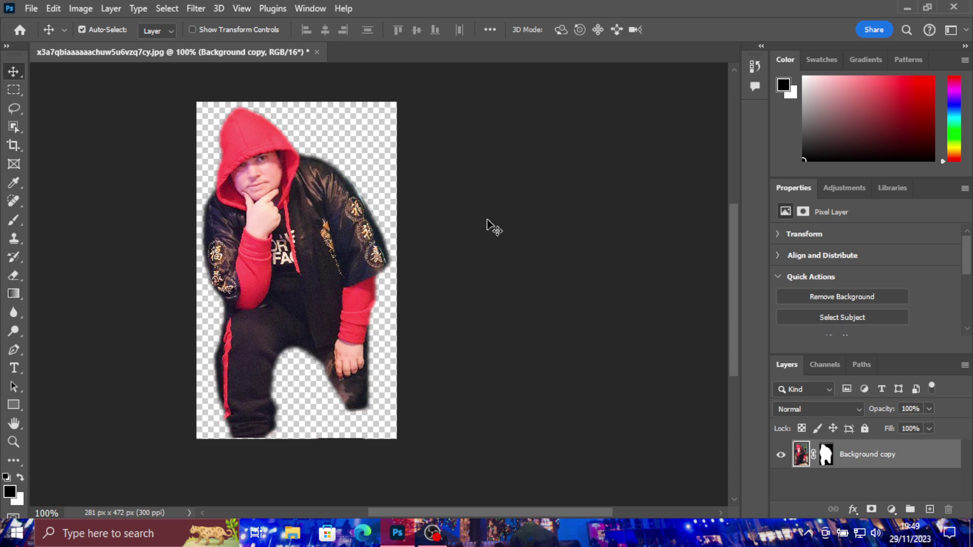
Start a Save for Web export of the cutout, set its width to 500 px and unlink width from height
{"action": "key", "text": "ctrl"}
{"action": "key", "text": "ctrl+alt+shift+s"}
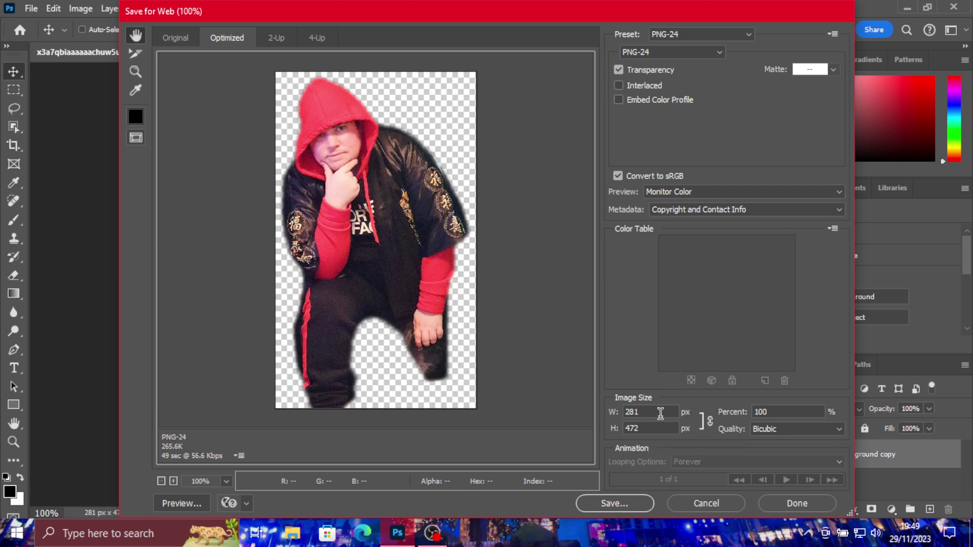
{"action": "double_click", "coordinate": [654, 412]}
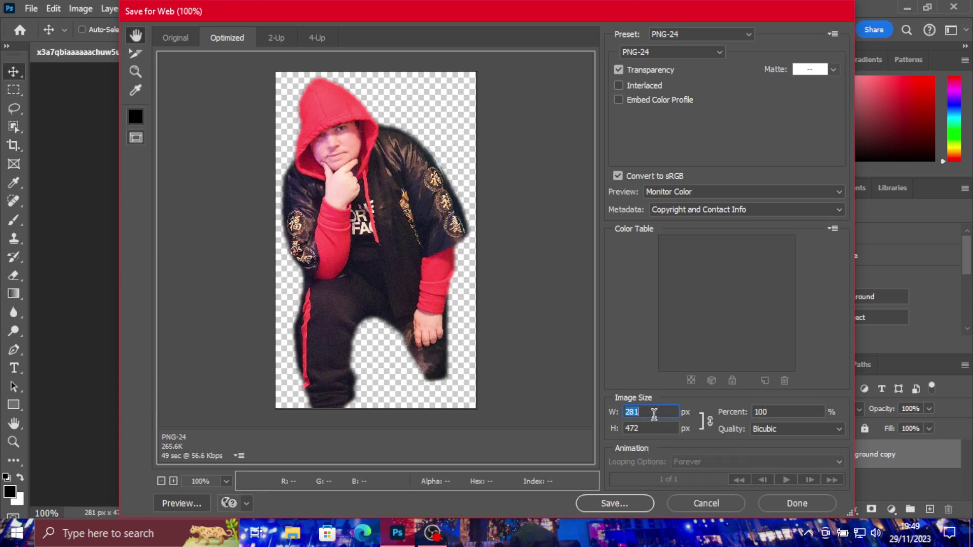
{"action": "type", "text": "500"}
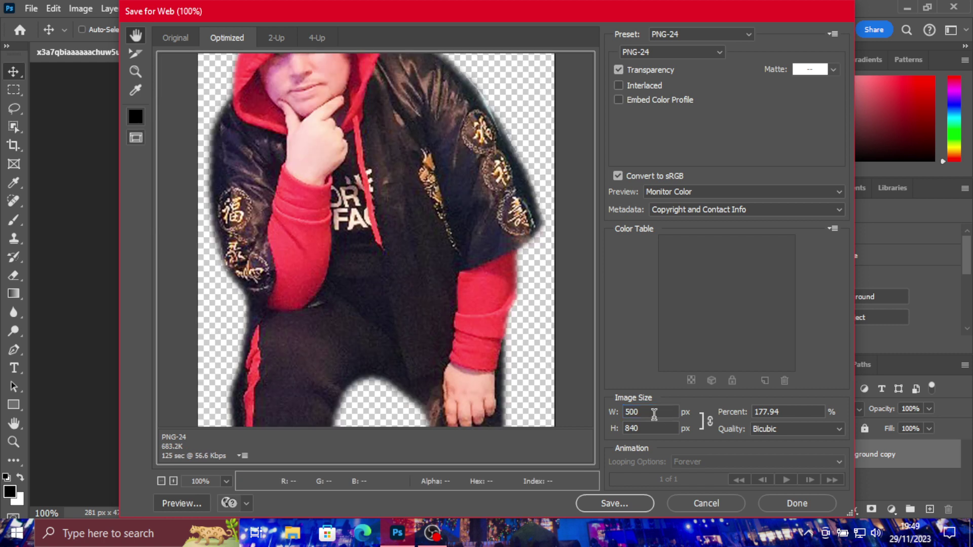
{"action": "left_click", "coordinate": [709, 421]}
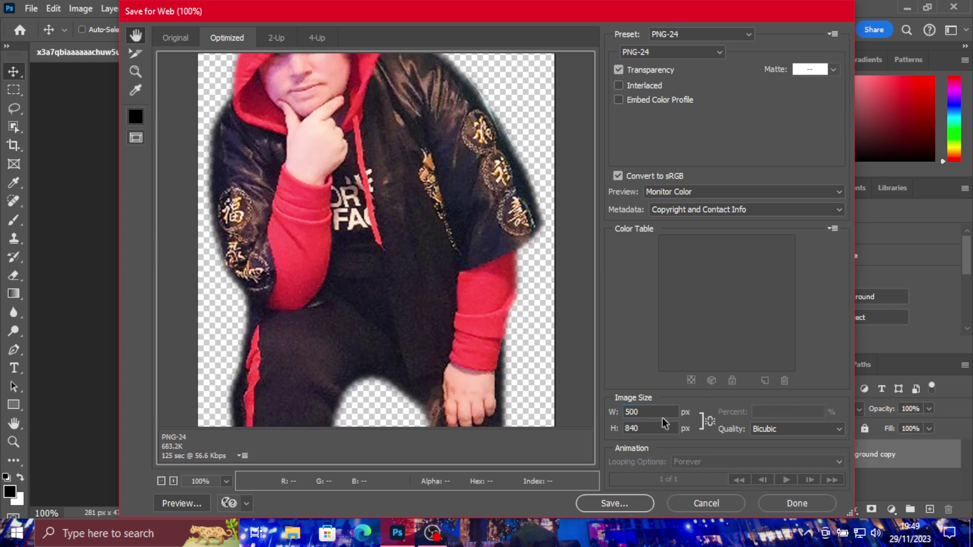
{"action": "left_click_drag", "start_coordinate": [651, 413], "coordinate": [626, 413]}
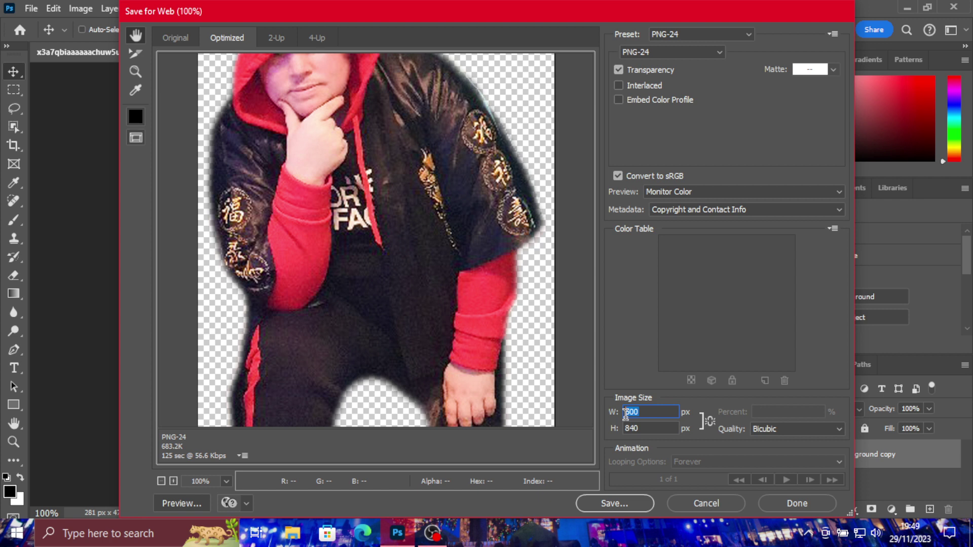
Save the optimized export as x3a7qbiaaaaaachuw5u6vzq7cy.png in the Pictures library
{"action": "left_click", "coordinate": [604, 502]}
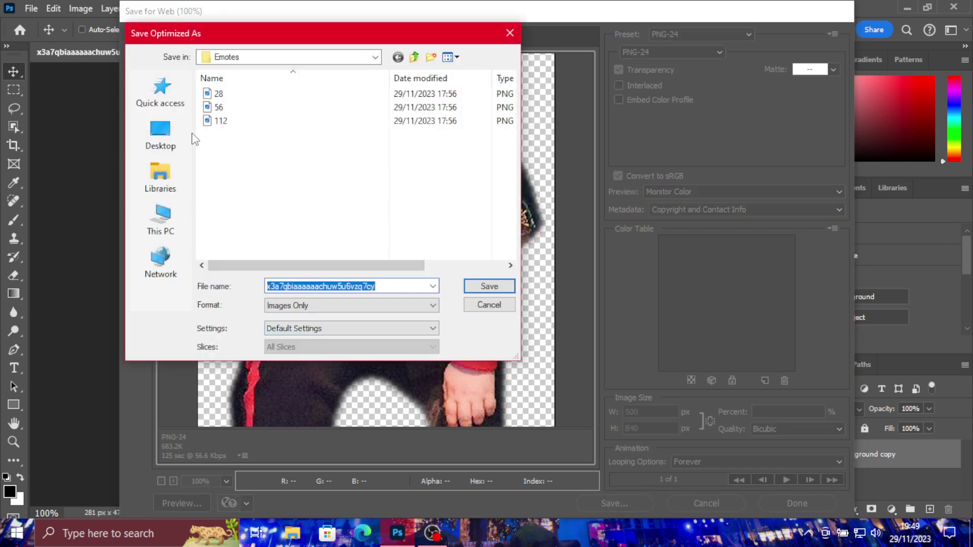
{"action": "left_click", "coordinate": [167, 135]}
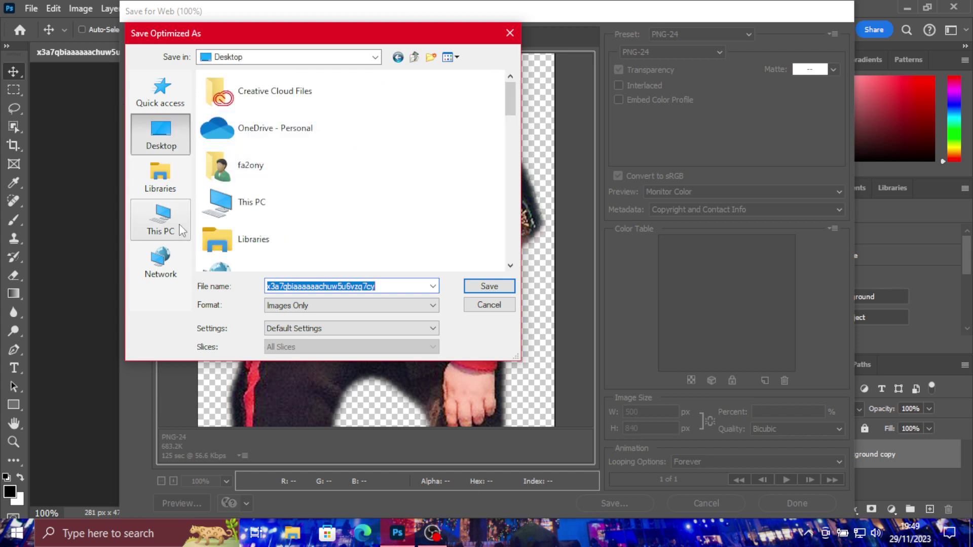
{"action": "left_click", "coordinate": [165, 173]}
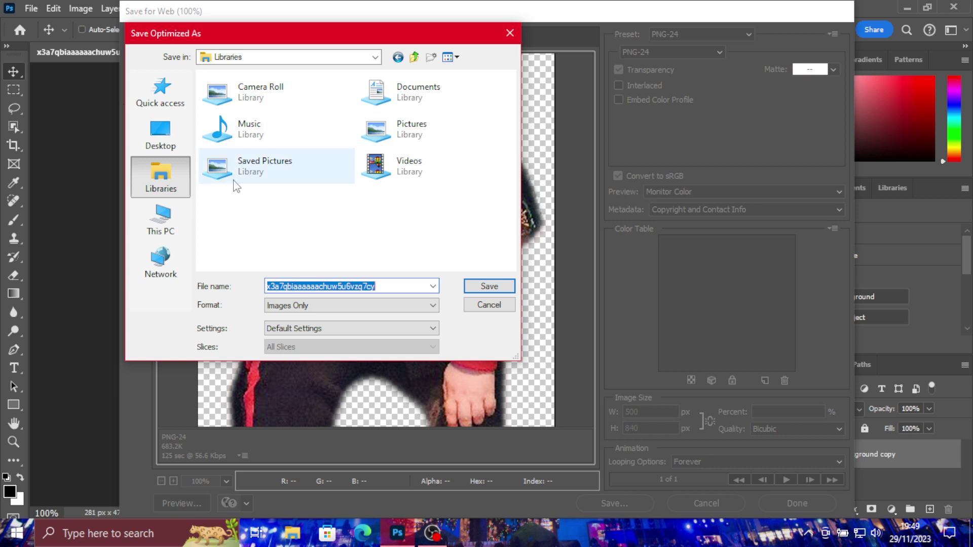
{"action": "double_click", "coordinate": [404, 138]}
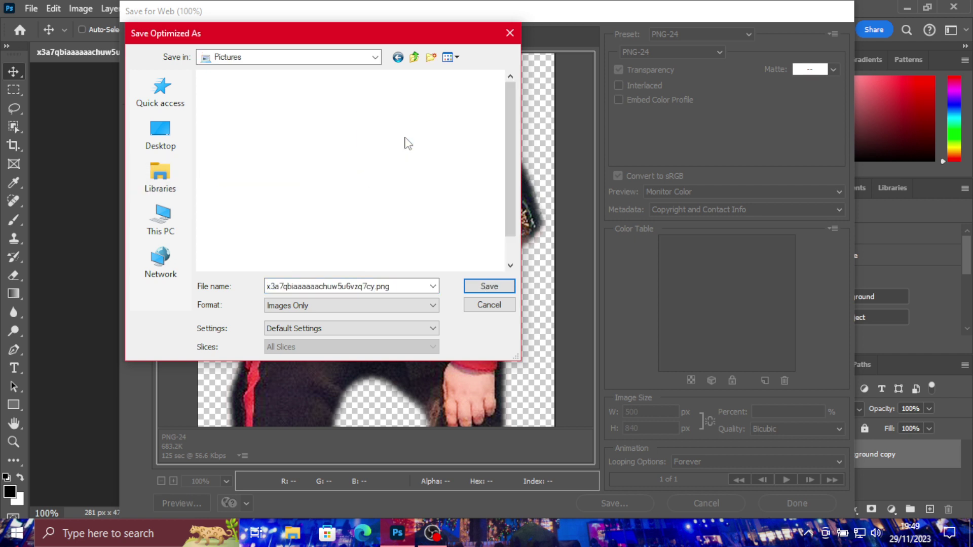
{"action": "scroll", "coordinate": [344, 238], "scroll_direction": "down", "scroll_amount": 1}
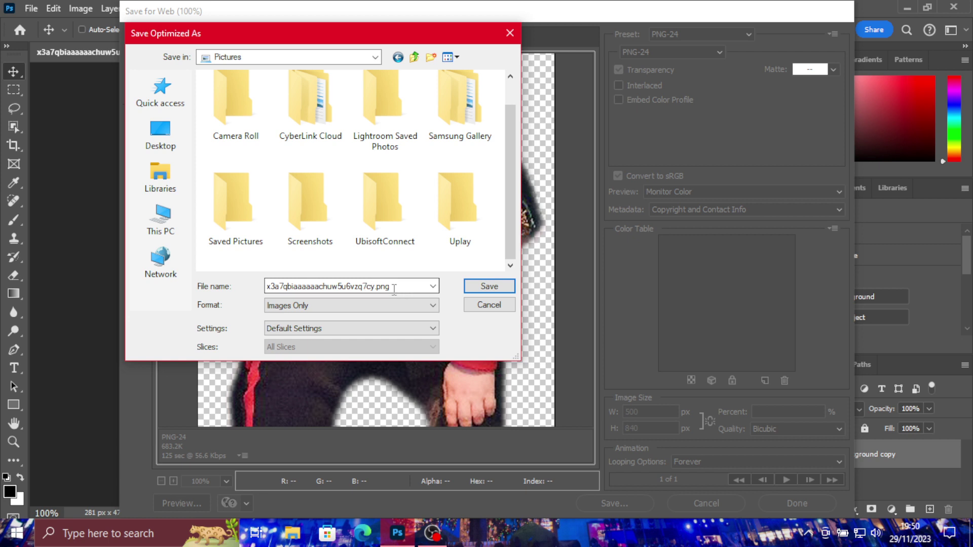
{"action": "left_click", "coordinate": [481, 287]}
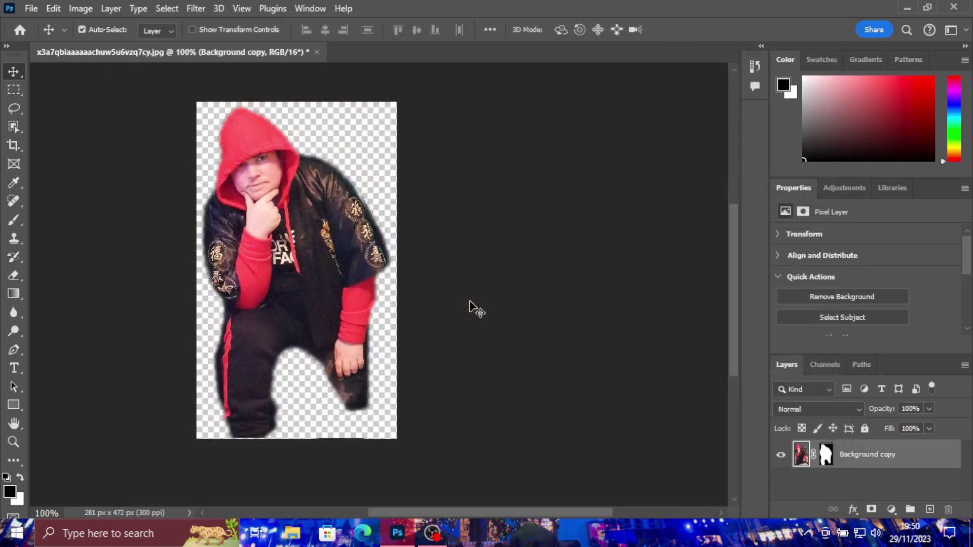
Quit Photoshop without saving the document, and open the OneDrive Pictures folder in File Explorer
{"action": "left_click", "coordinate": [961, 6]}
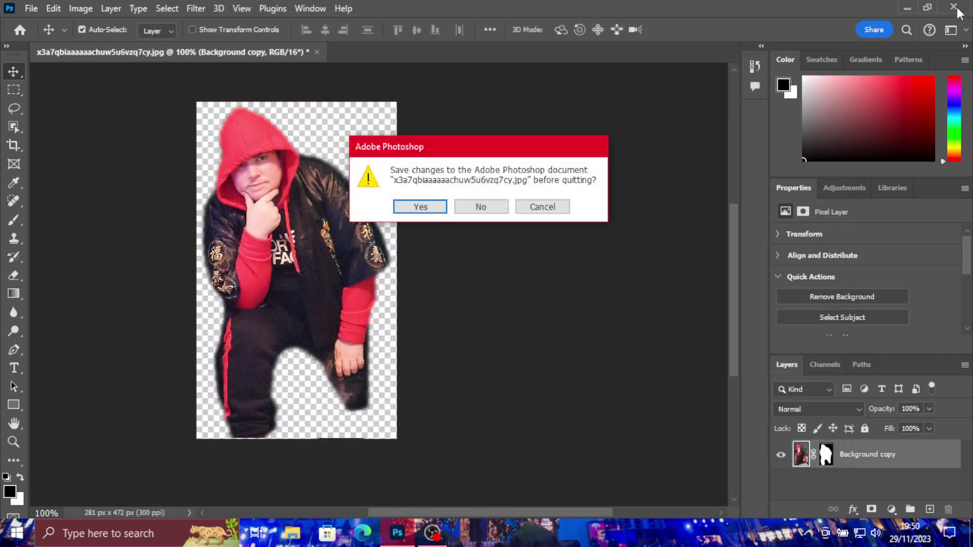
{"action": "left_click", "coordinate": [492, 208]}
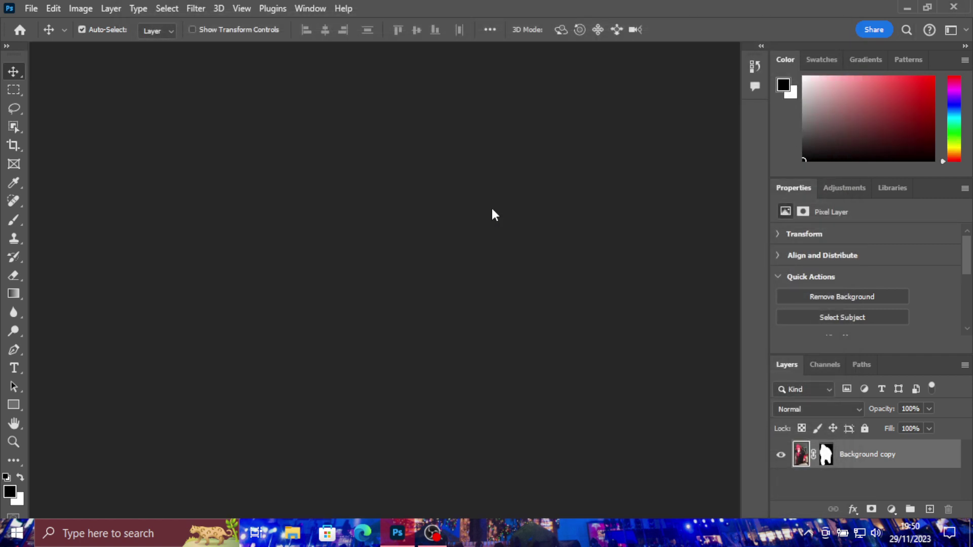
{"action": "left_click", "coordinate": [293, 533]}
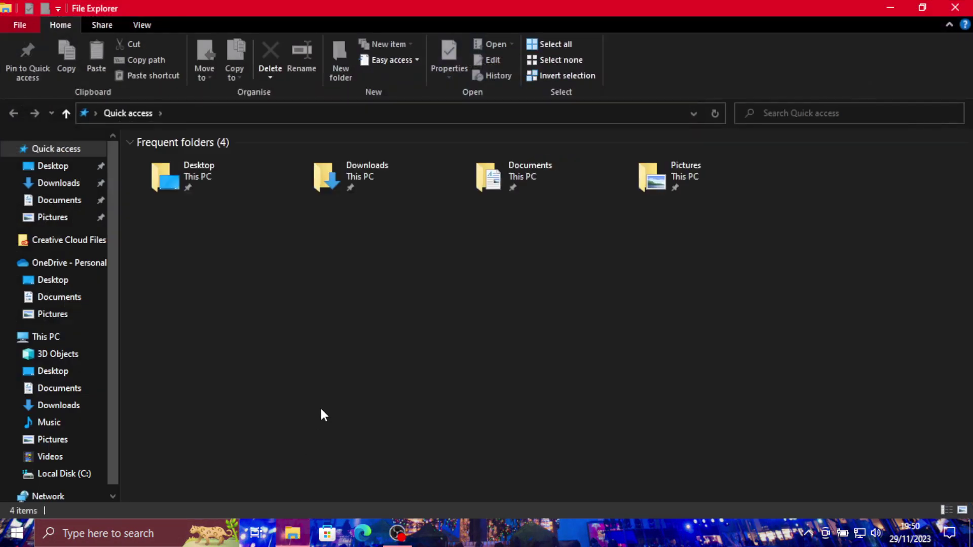
{"action": "left_click", "coordinate": [63, 314]}
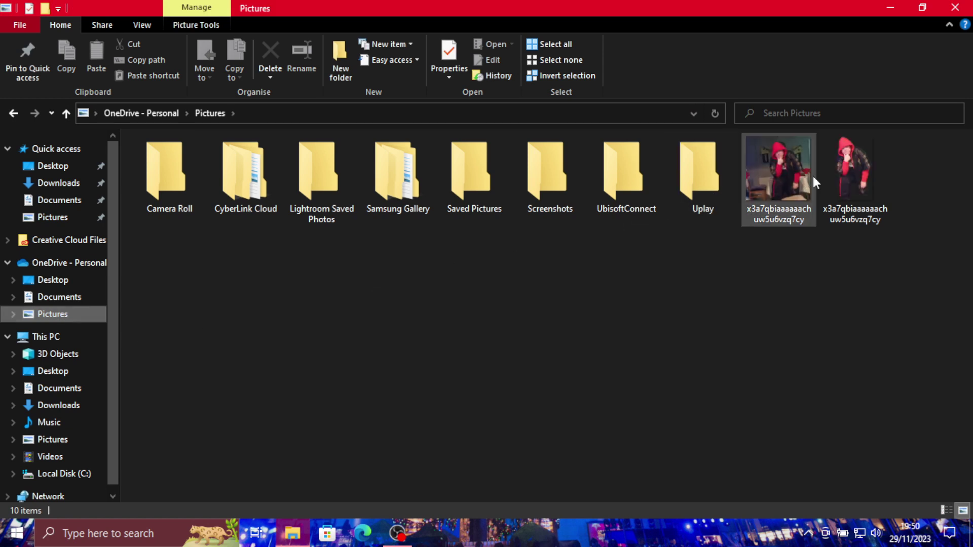
View the exported PNG cutout in the image viewer, and close the viewer
{"action": "left_click", "coordinate": [839, 170]}
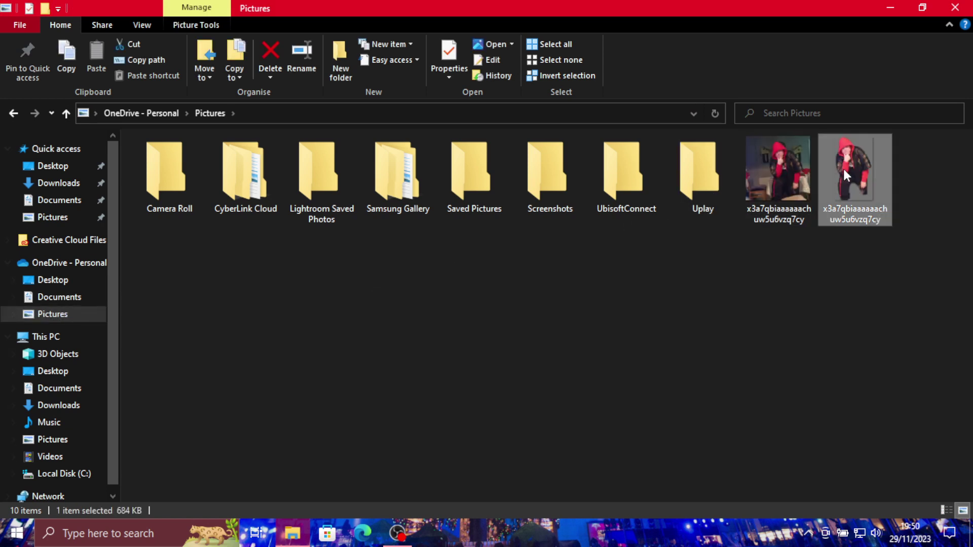
{"action": "double_click", "coordinate": [843, 166]}
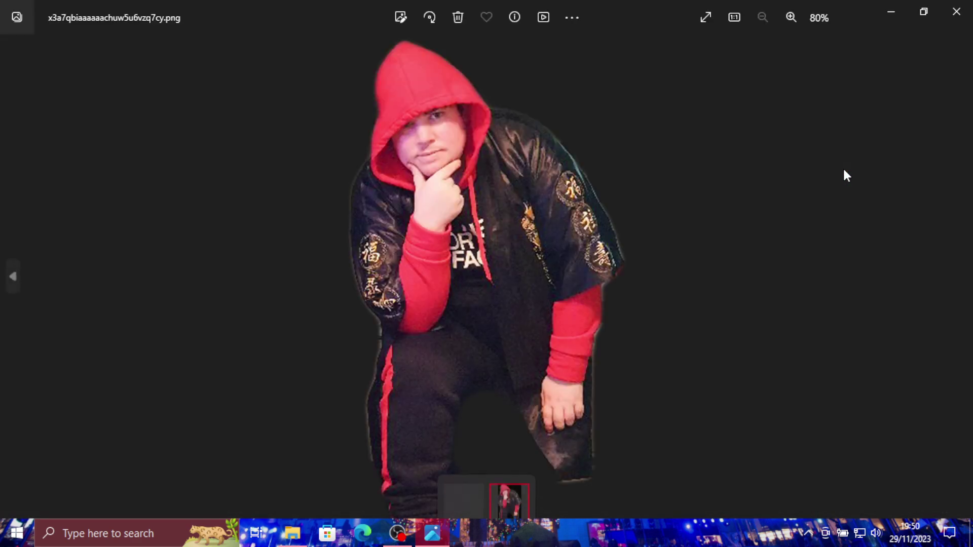
{"action": "left_click", "coordinate": [955, 12]}
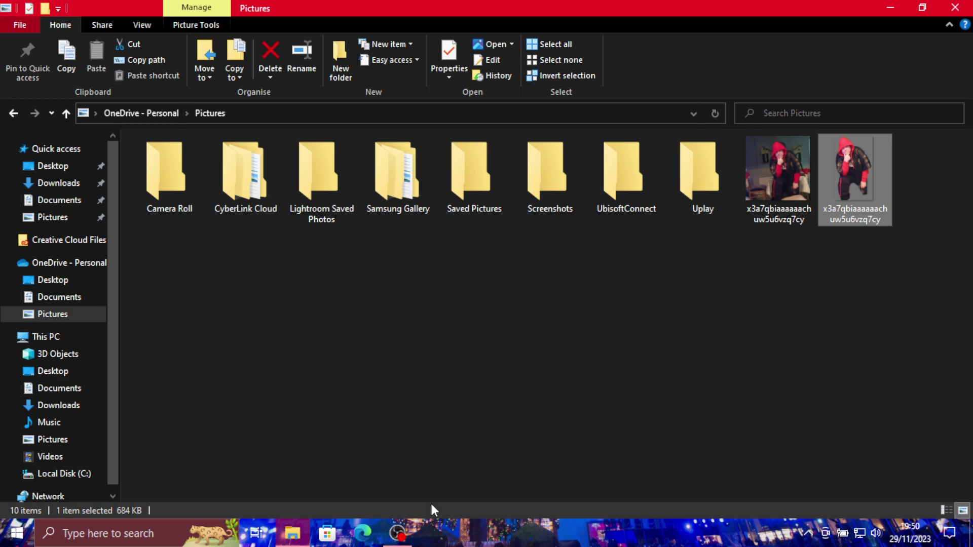
{"action": "left_click", "coordinate": [397, 532]}
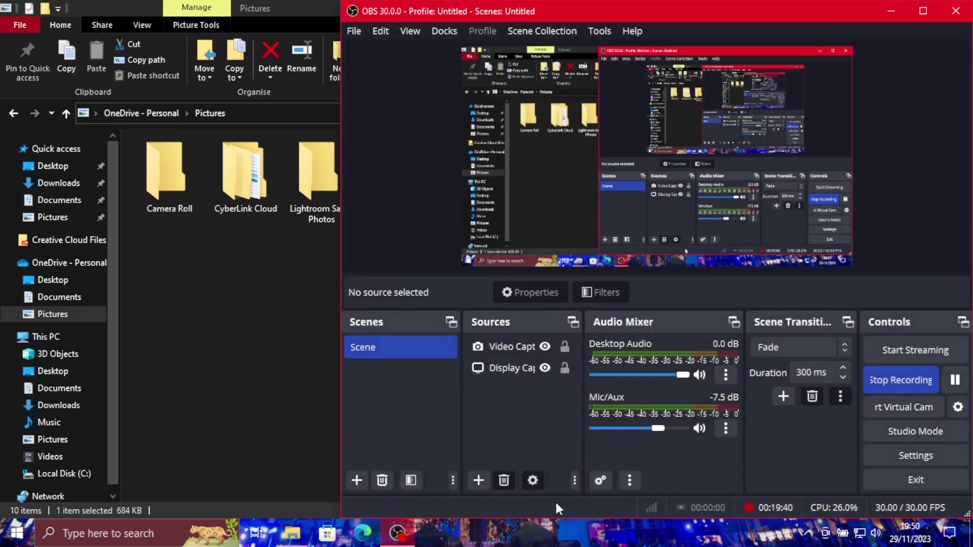